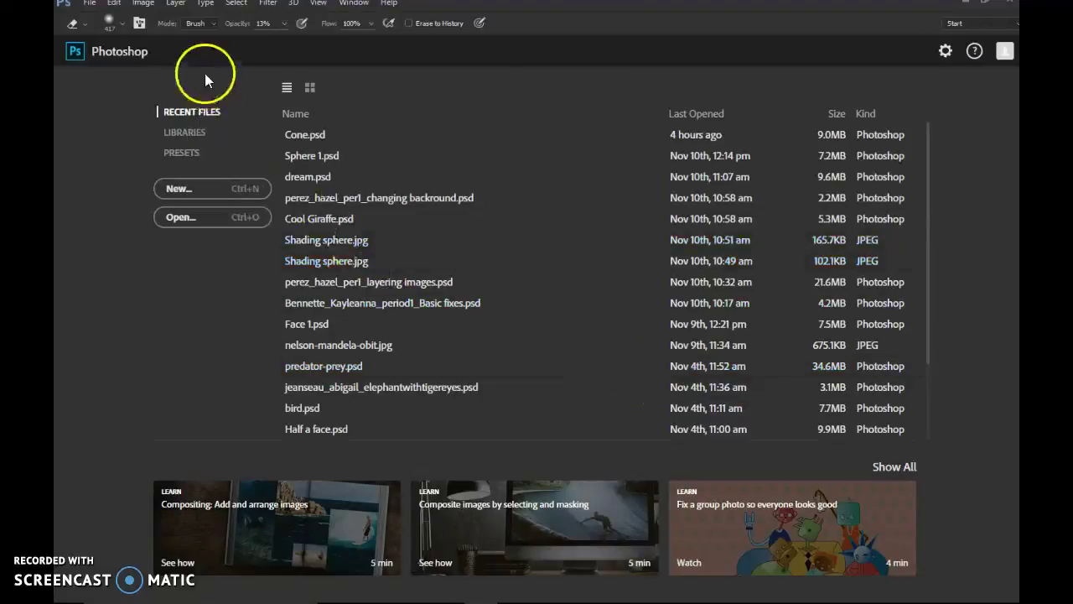
# - Create a Letter 8.5 × 11 in, 300 ppi document named Cube and close the Properties panel
pyautogui.click(89, 4)
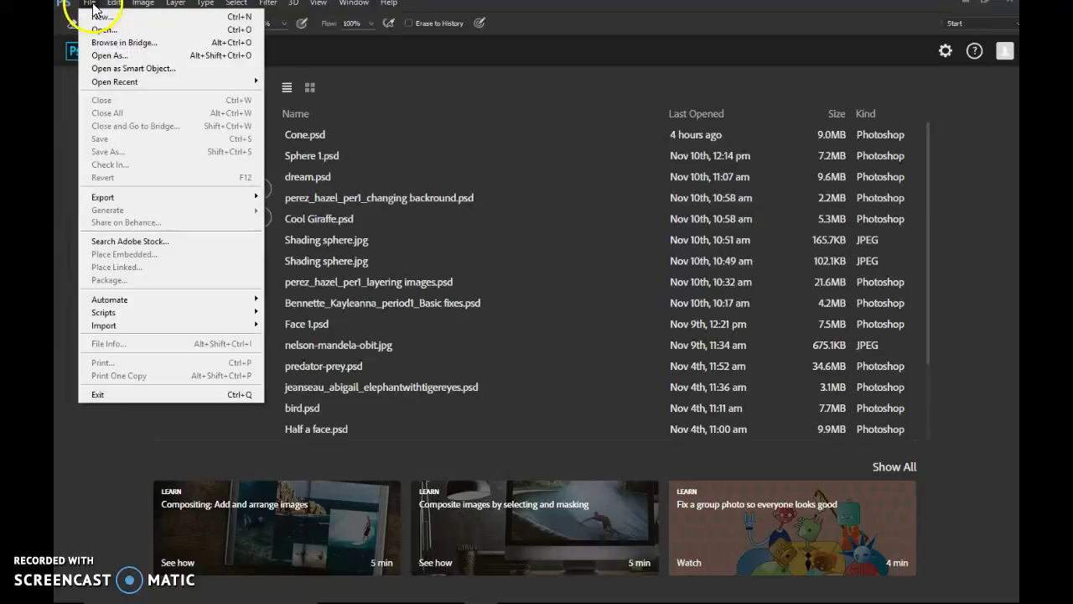
pyautogui.click(99, 16)
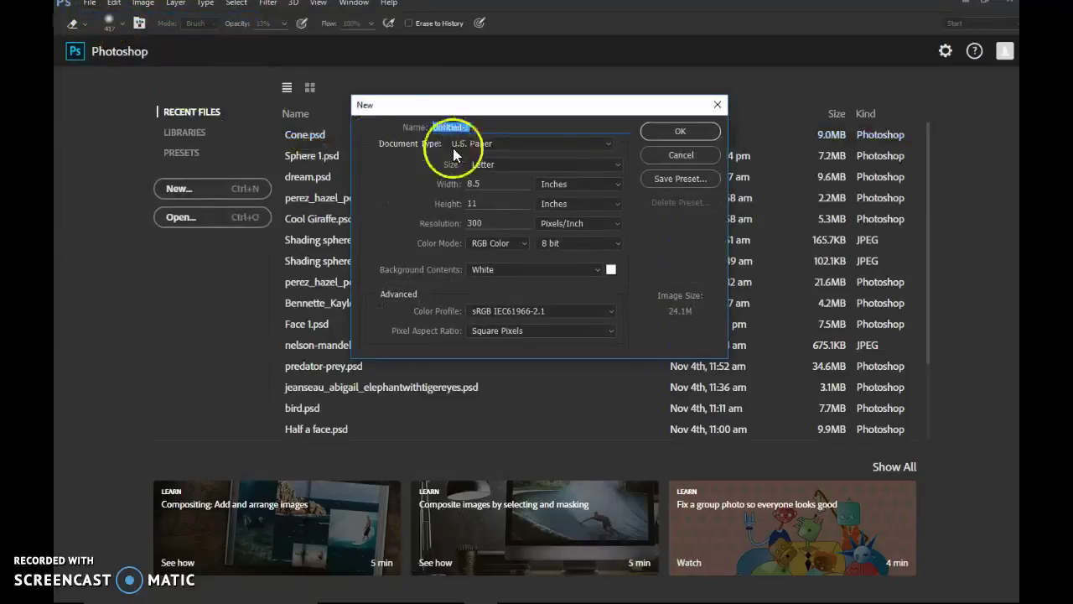
pyautogui.write('Cube')
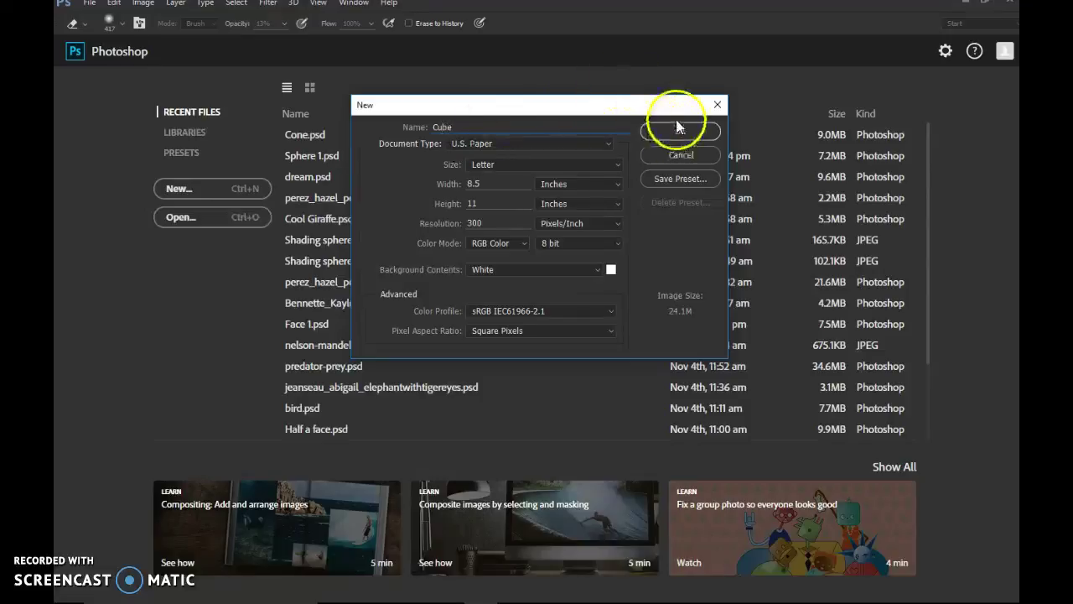
pyautogui.click(677, 126)
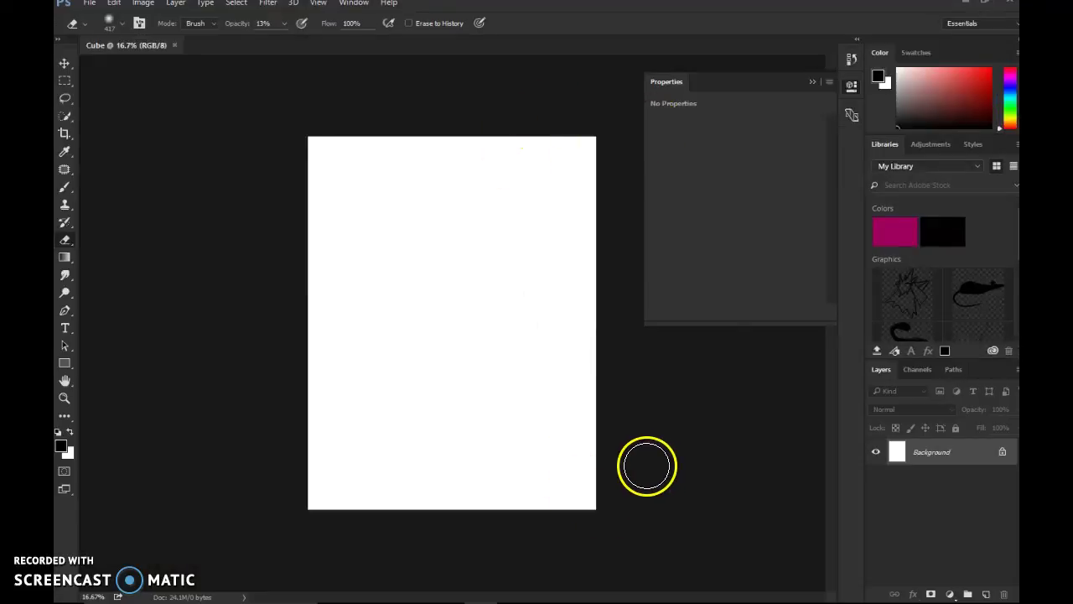
pyautogui.scroll(2, 646, 465)
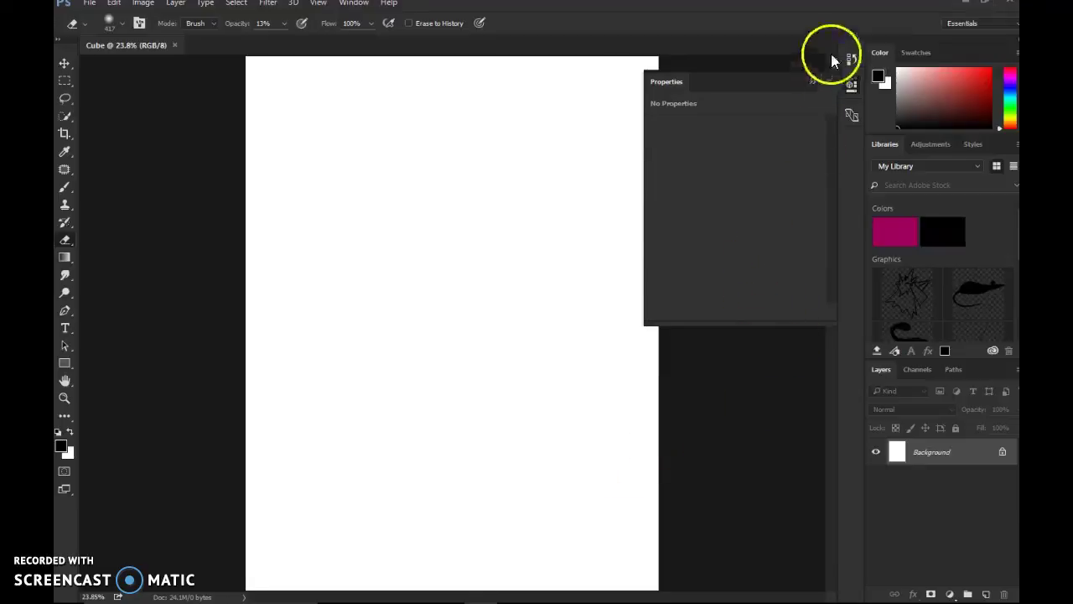
pyautogui.click(811, 83)
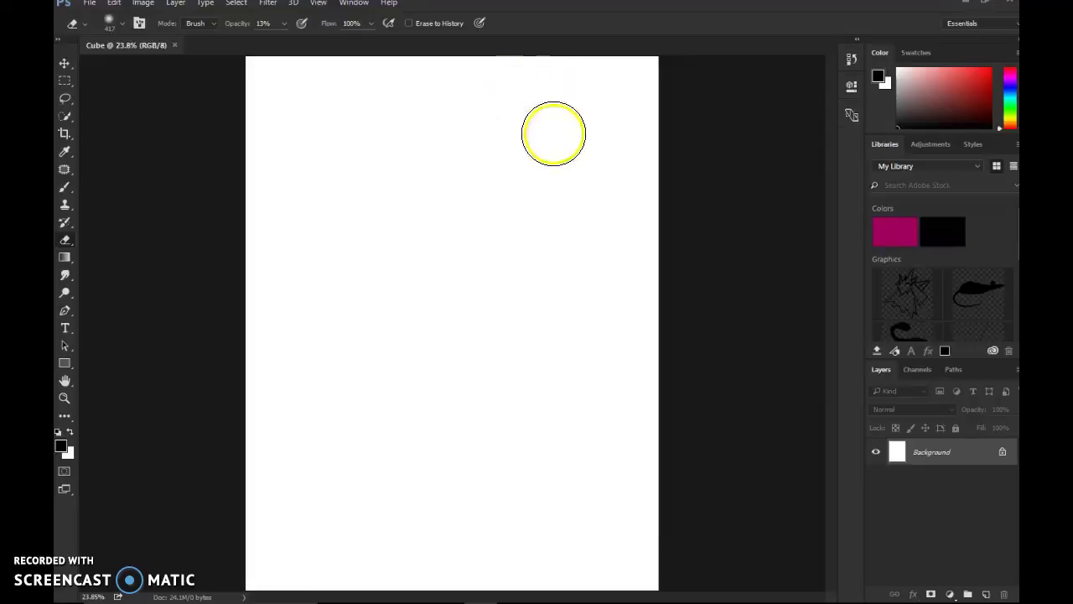
# - Draw a 1131 × 1037 px rectangle mid-page with white fill and a black 0.73 px stroke
pyautogui.click(66, 365)
pyautogui.moveTo(68, 362); pyautogui.dragTo(111, 361)
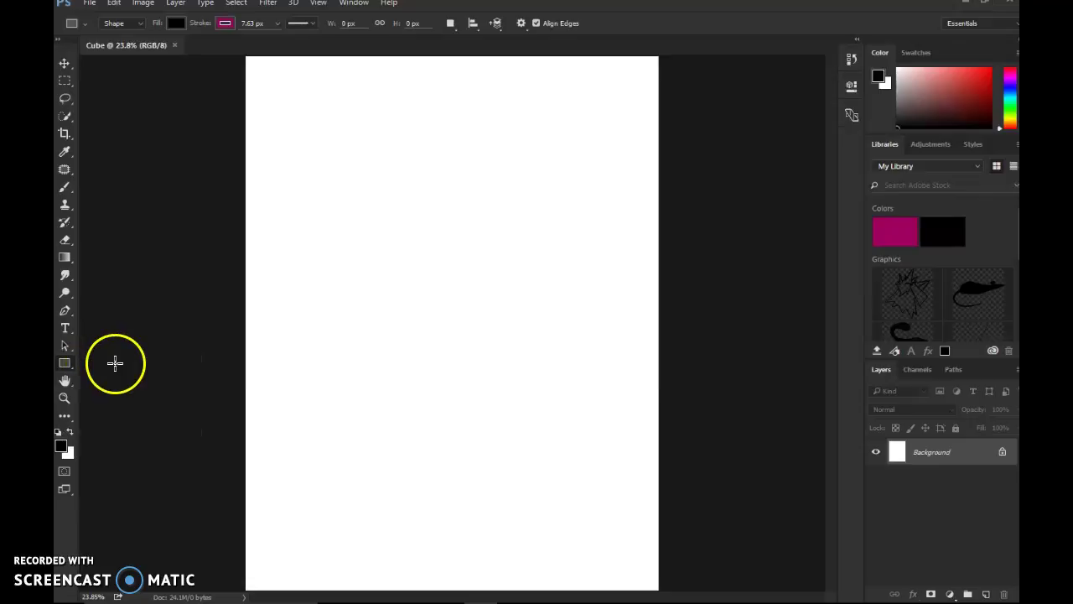
pyautogui.moveTo(388, 255); pyautogui.dragTo(571, 422)
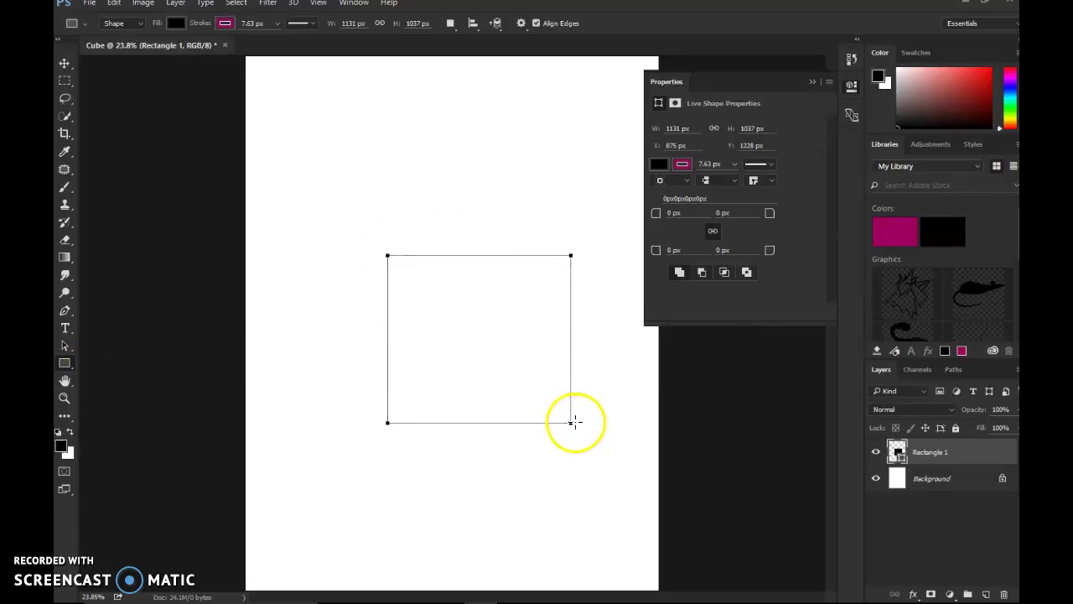
pyautogui.click(658, 164)
pyautogui.click(667, 235)
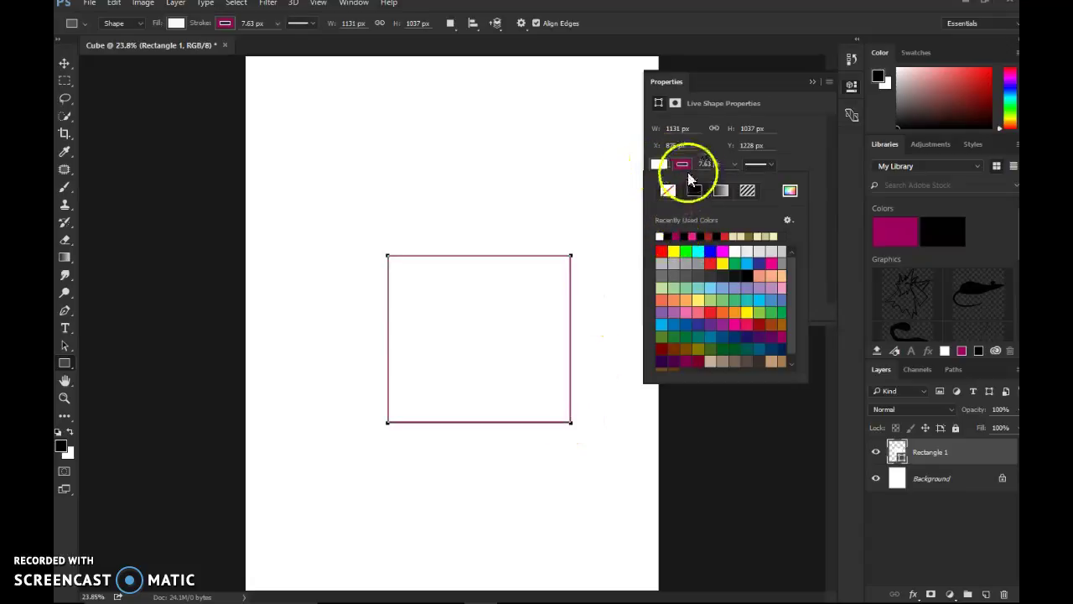
pyautogui.click(746, 275)
pyautogui.click(734, 163)
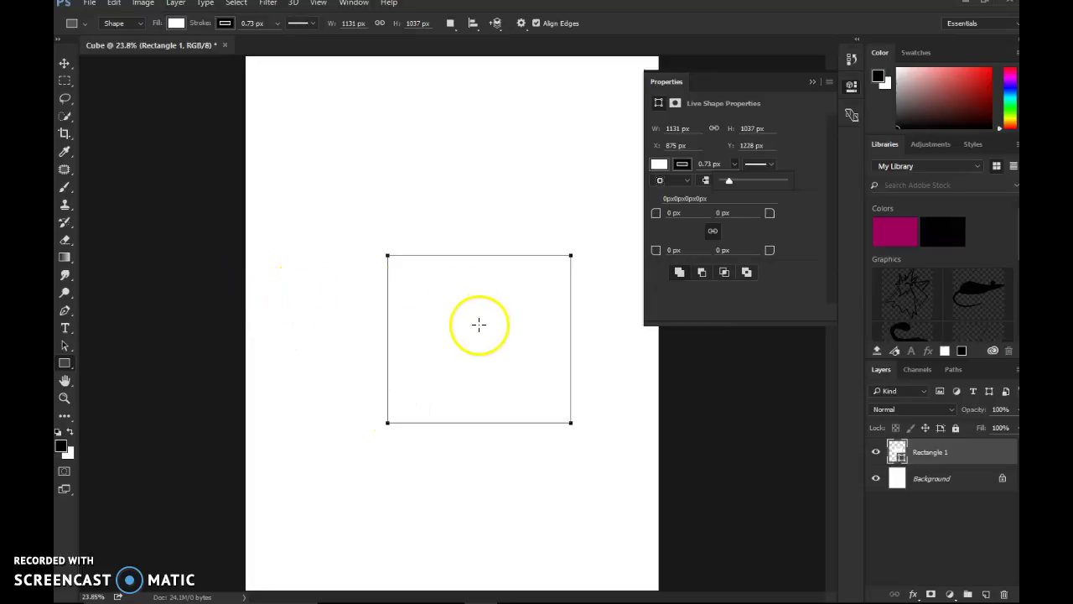
pyautogui.hotkey('alt', 'Tab')
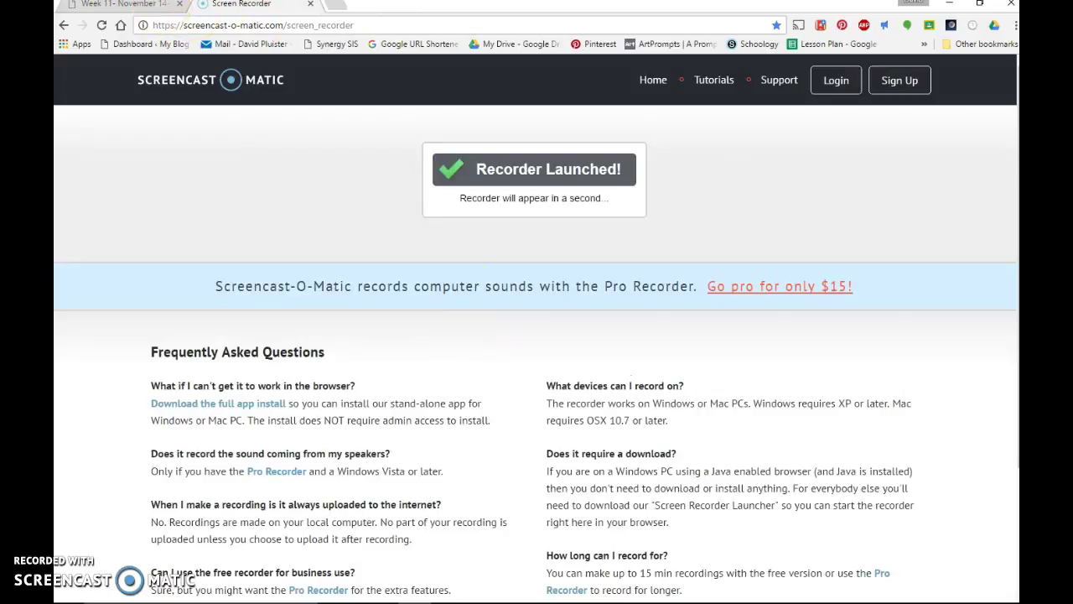
pyautogui.click(126, 5)
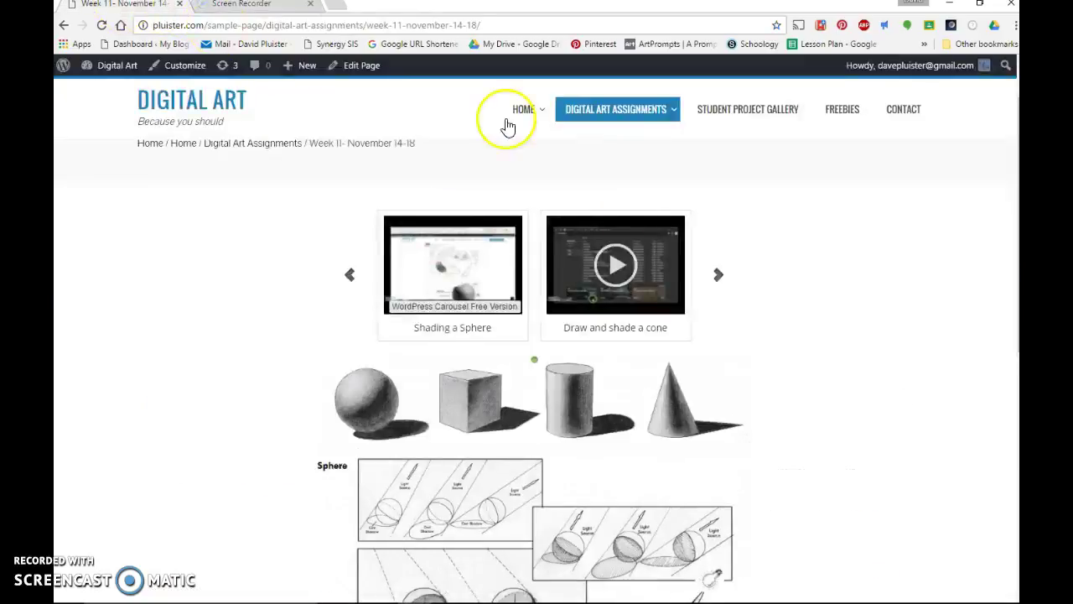
pyautogui.scroll(-2, 608, 218)
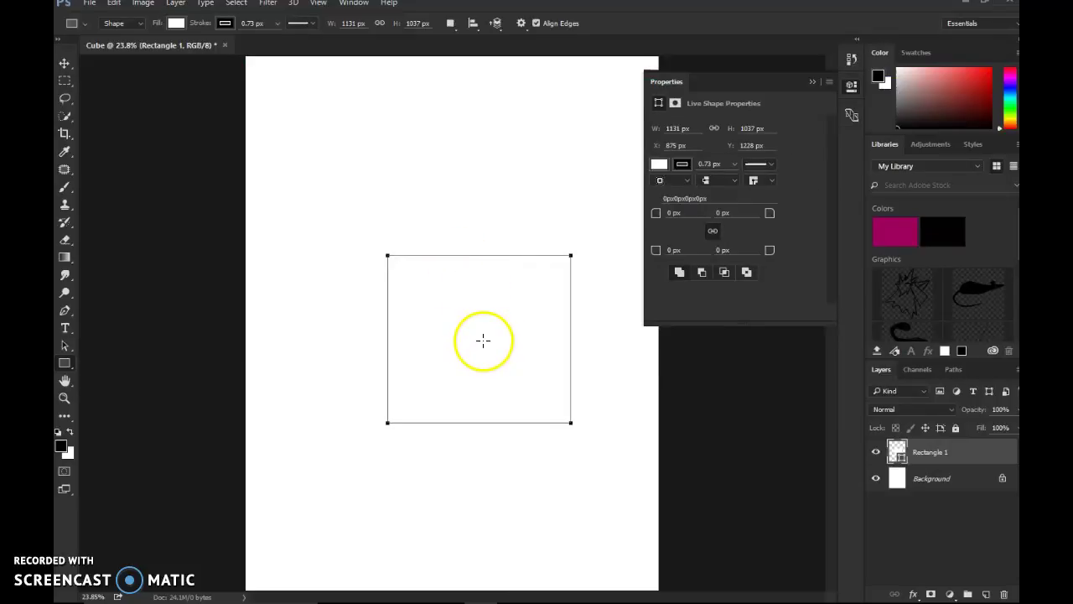
pyautogui.hotkey('alt', 'Tab')
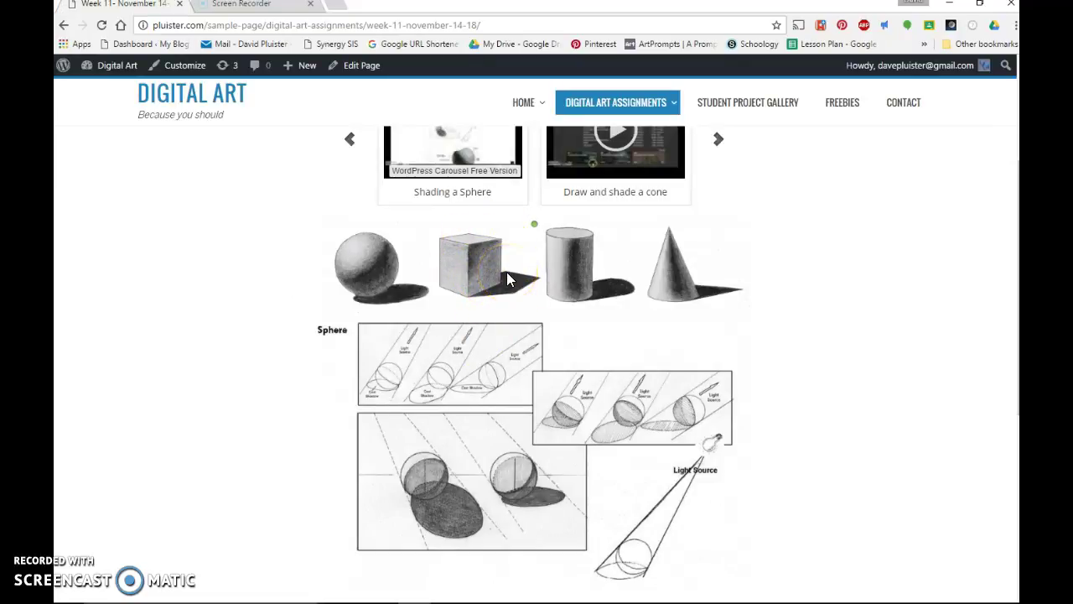
pyautogui.hotkey('alt', 'Tab')
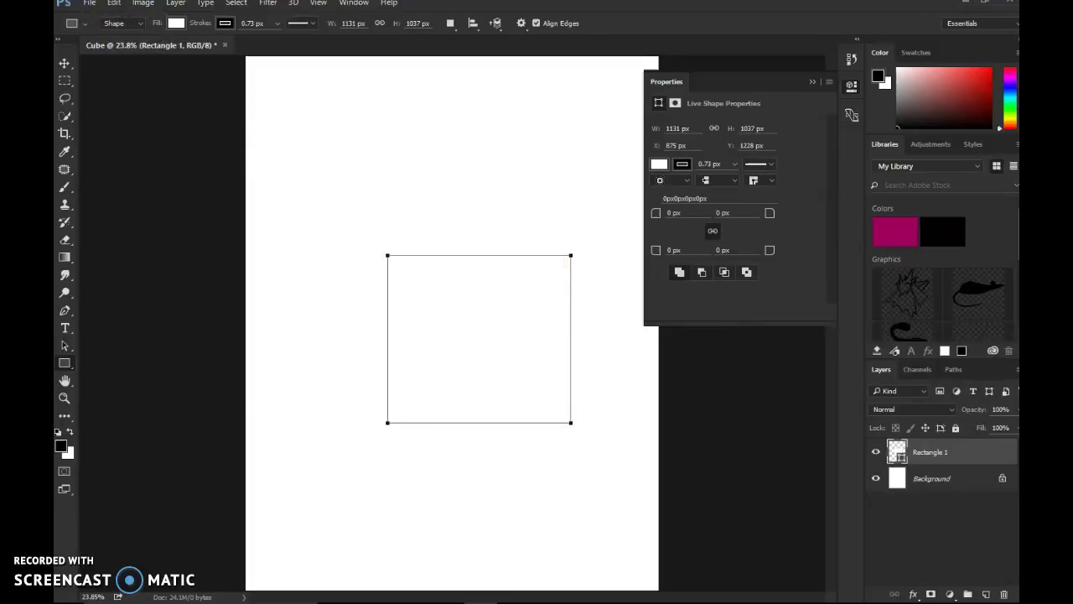
# - Skew the rectangle about -16.91° vertically by raising its middle-right handle
pyautogui.click(114, 5)
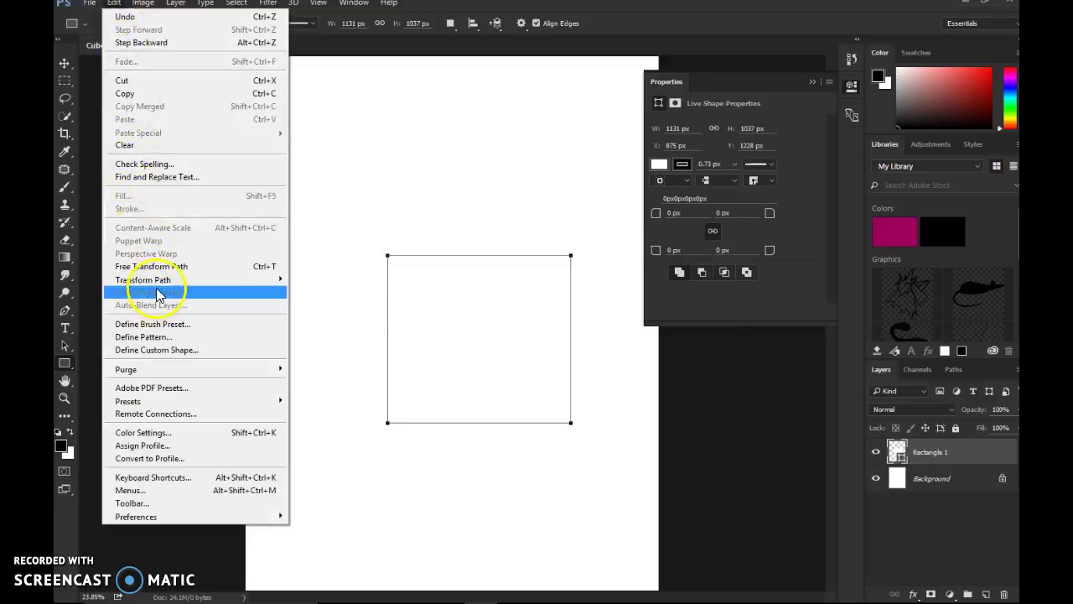
pyautogui.moveTo(168, 279)
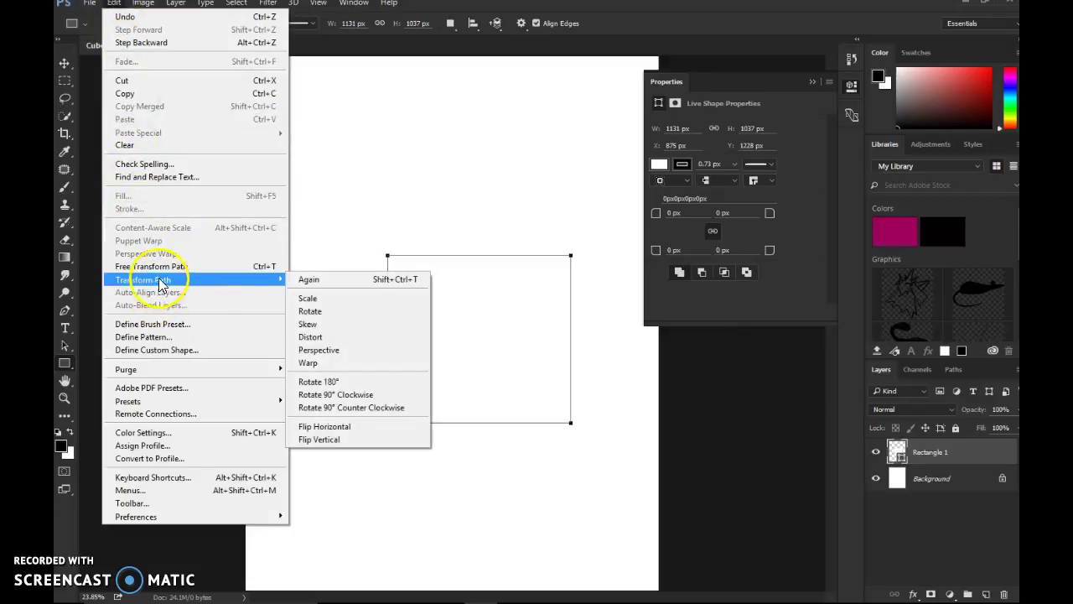
pyautogui.click(338, 328)
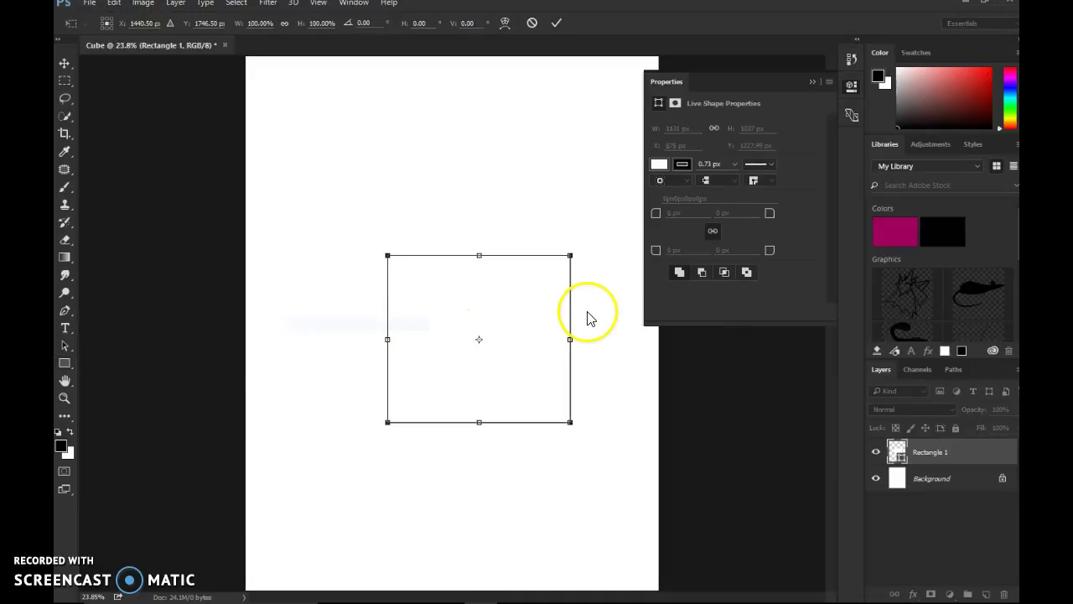
pyautogui.moveTo(578, 335); pyautogui.dragTo(540, 285)
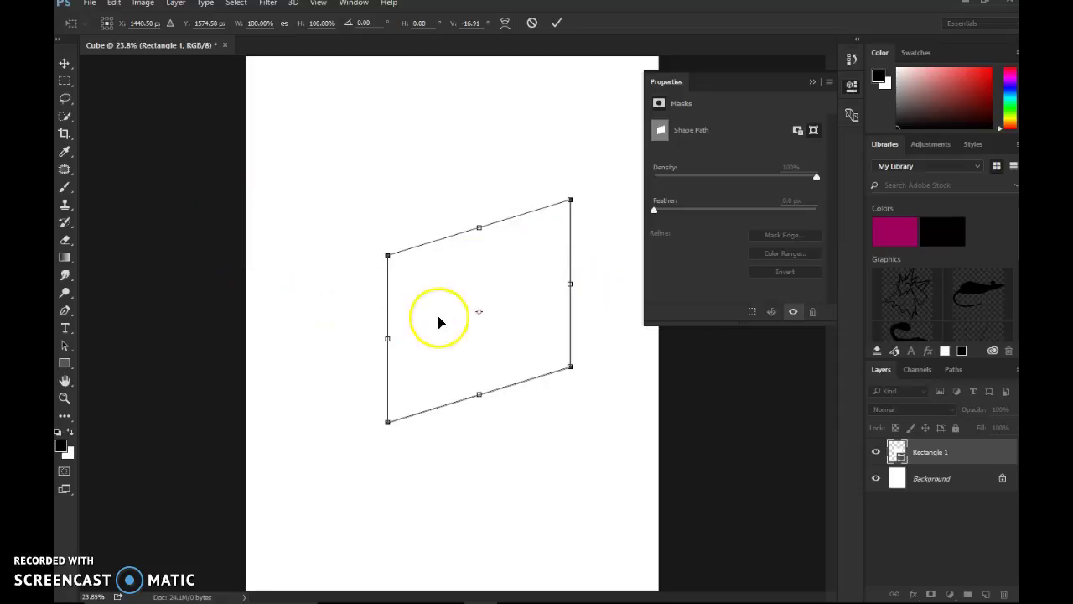
# - Narrow the parallelogram to about 70% width, commit, and accept converting it to a regular path
pyautogui.click(114, 7)
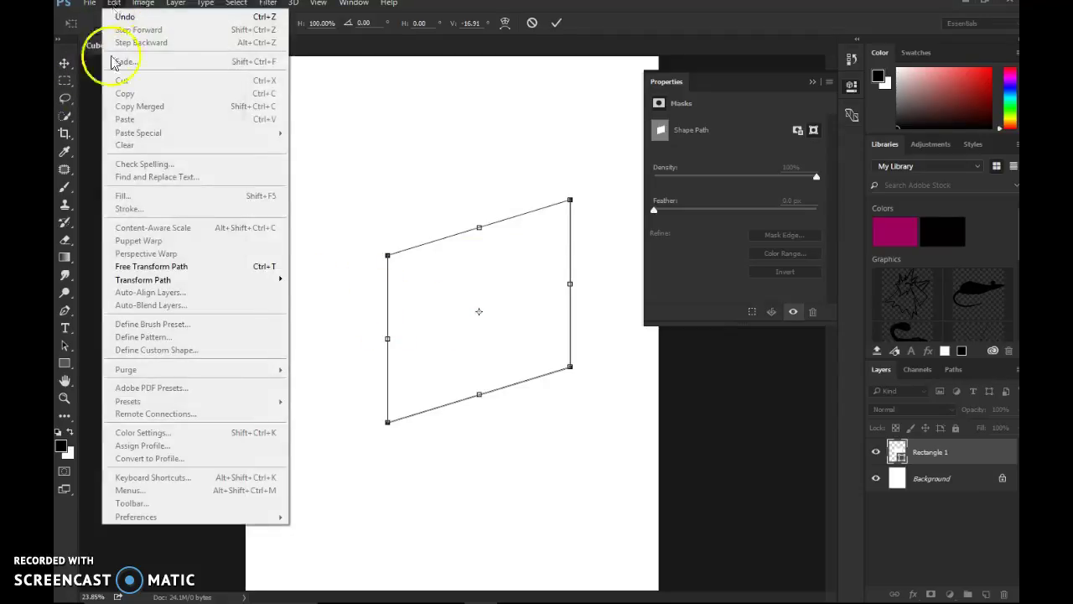
pyautogui.click(183, 267)
pyautogui.moveTo(393, 337); pyautogui.dragTo(442, 322)
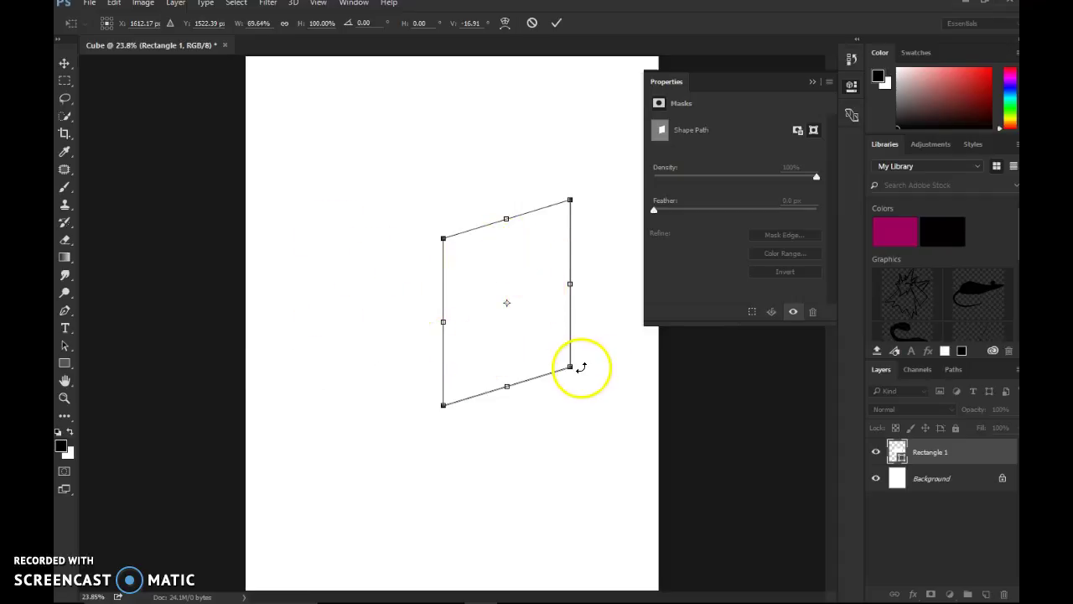
pyautogui.click(555, 25)
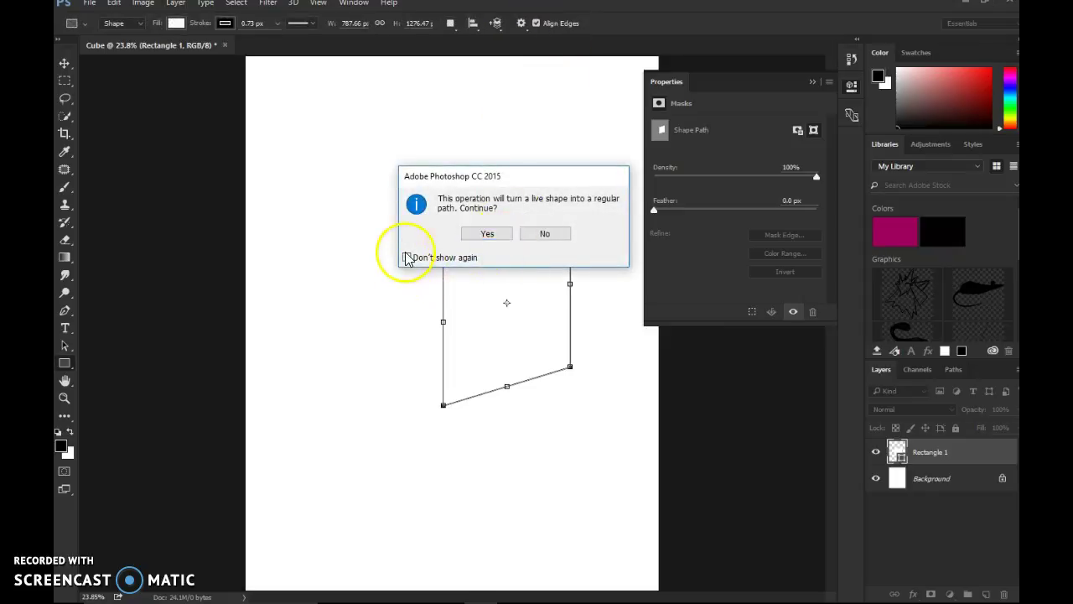
pyautogui.click(487, 233)
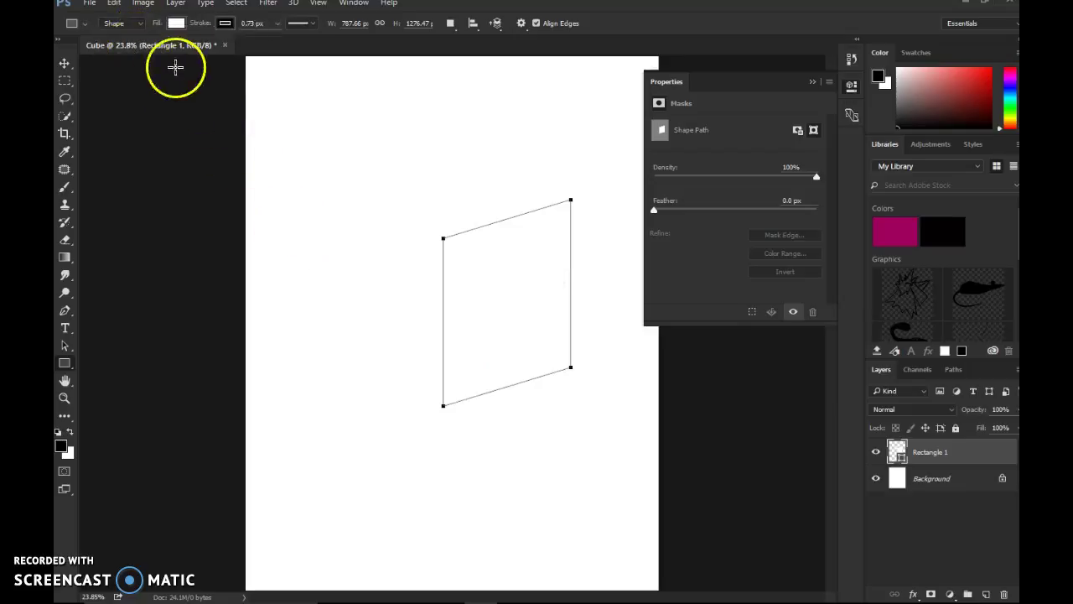
# - Duplicate the Rectangle 1 shape layer
pyautogui.click(176, 4)
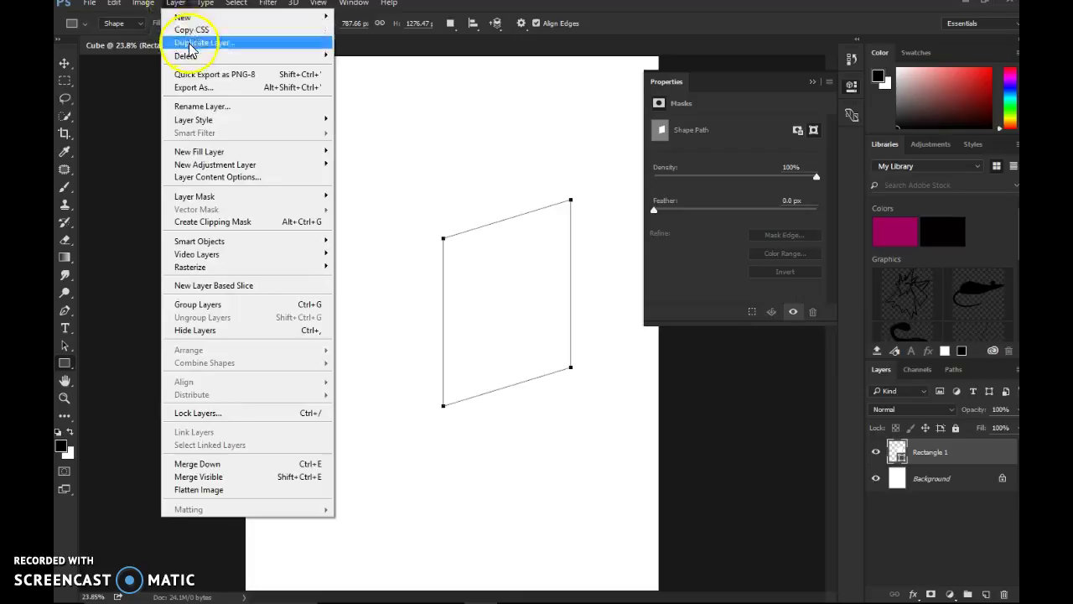
pyautogui.click(194, 42)
pyautogui.click(658, 181)
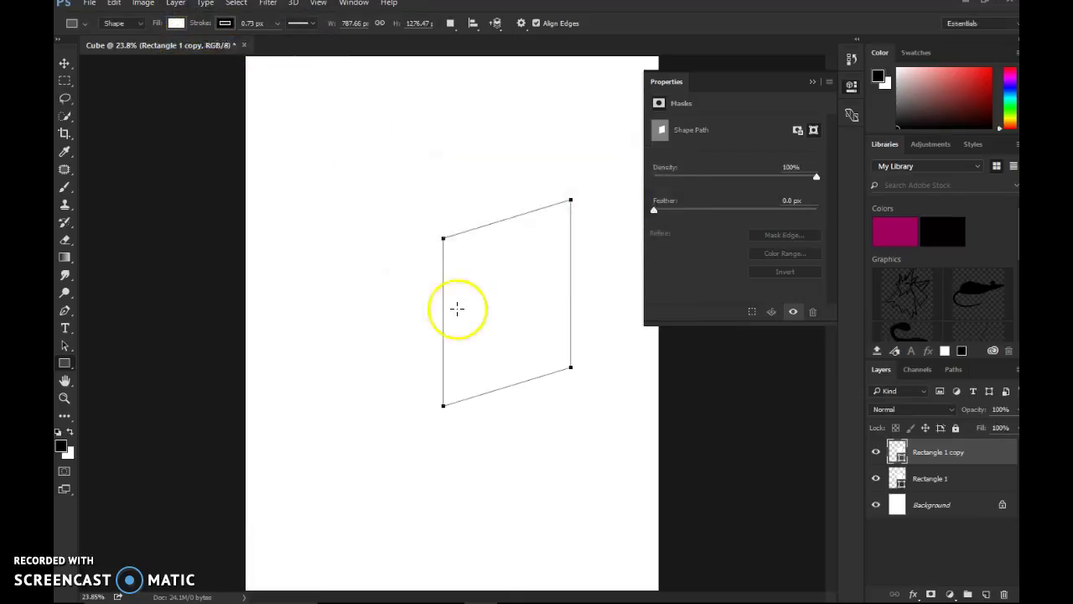
# - Rename the original layer Right Side and the copy Left Side
pyautogui.click(929, 479)
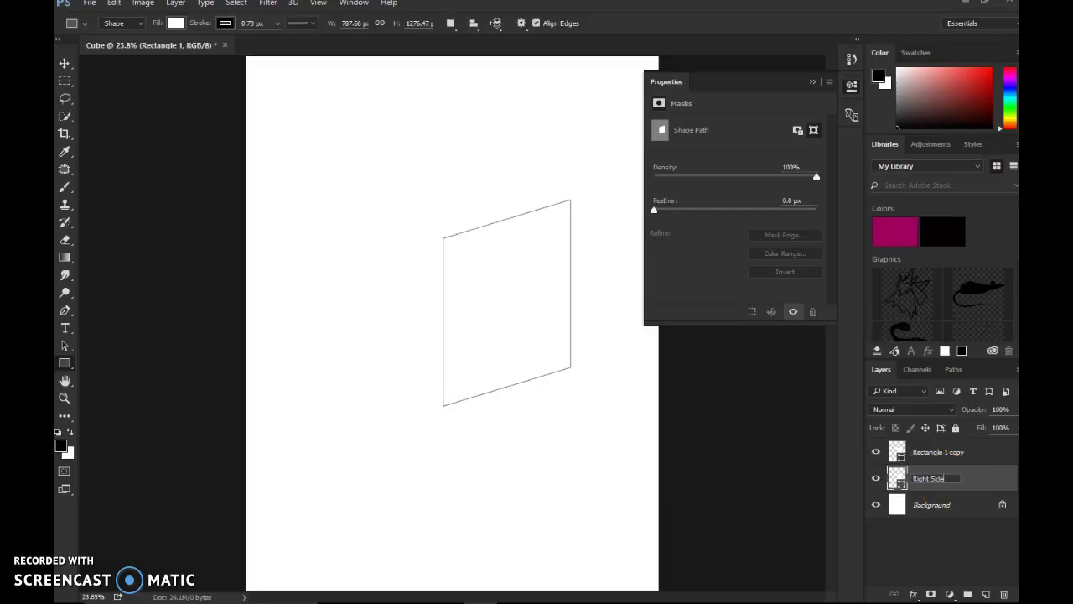
pyautogui.click(922, 451)
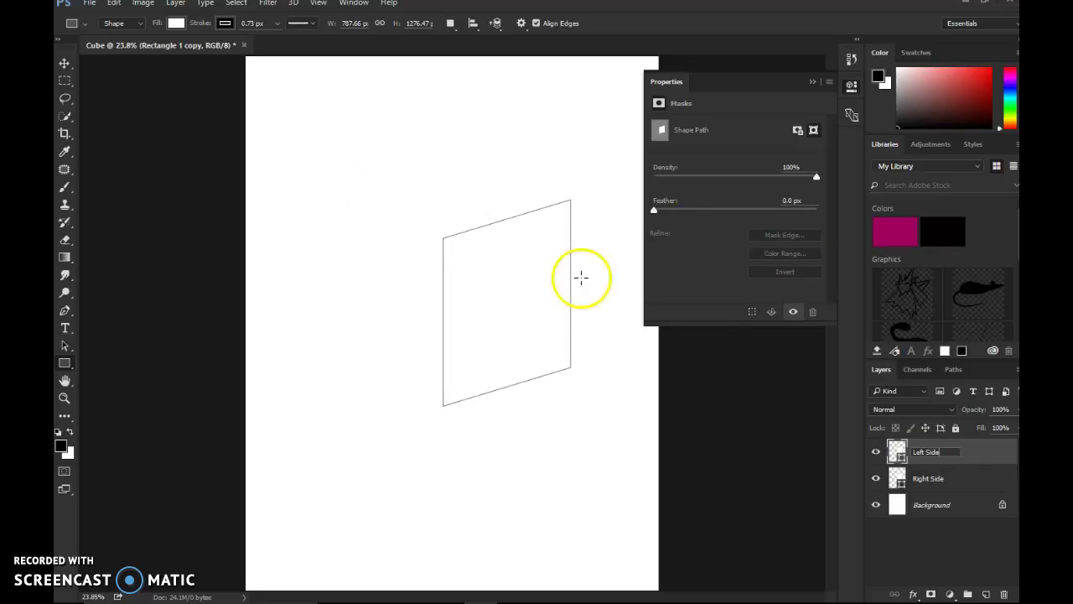
pyautogui.click(986, 444)
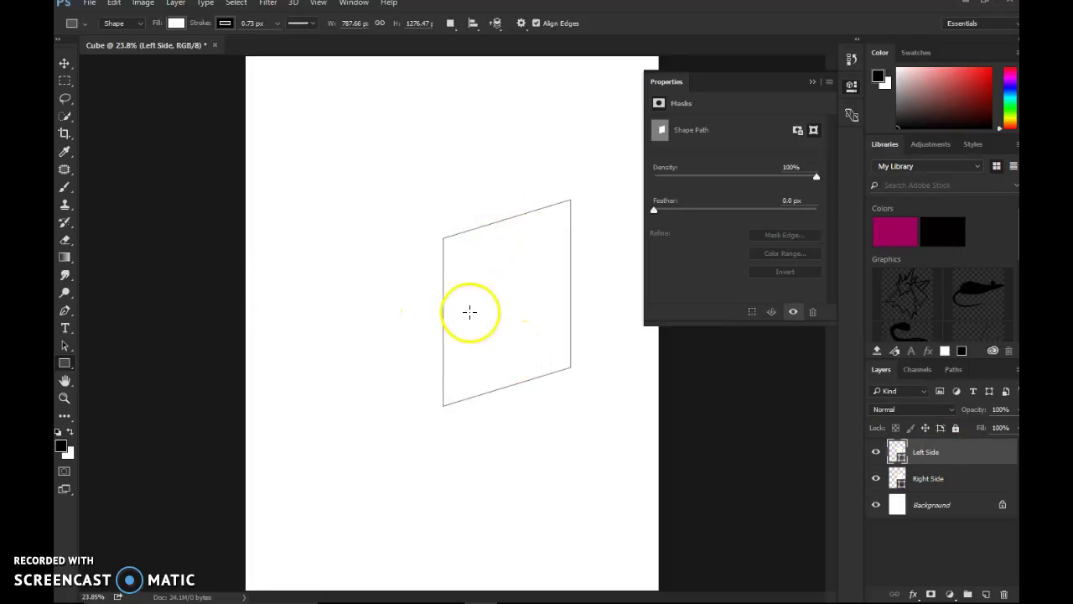
# - Flip the Left Side shape horizontally and move it left until its edge meets Right Side
pyautogui.click(113, 5)
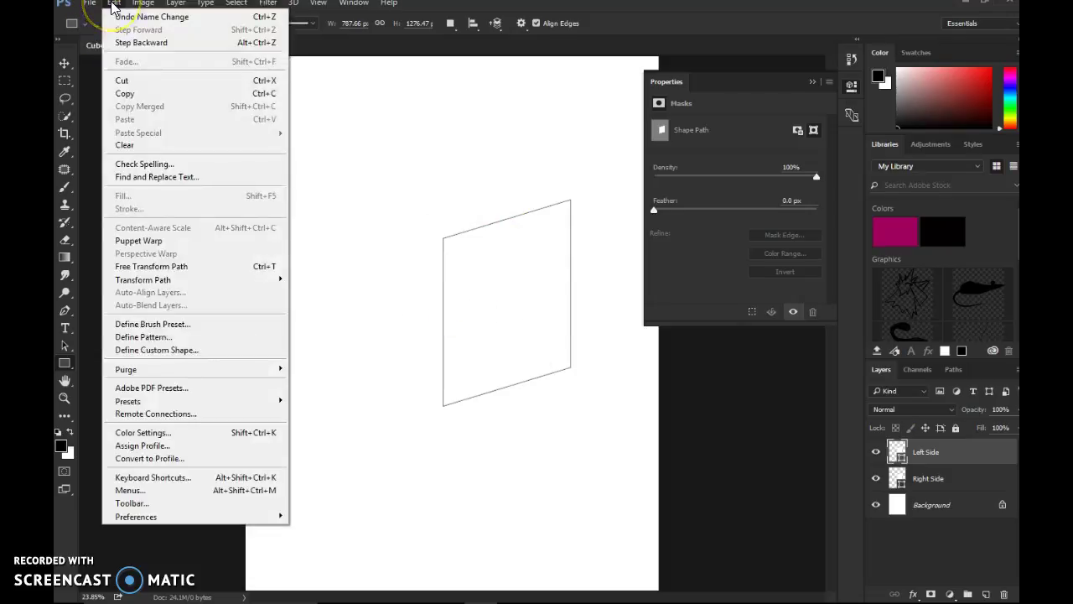
pyautogui.moveTo(148, 280)
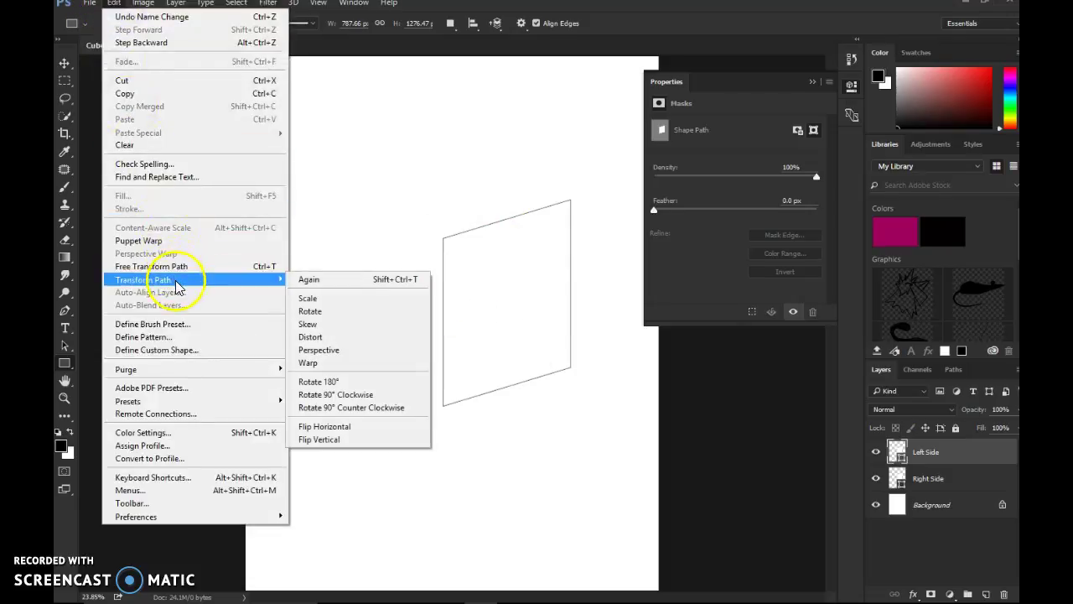
pyautogui.click(324, 426)
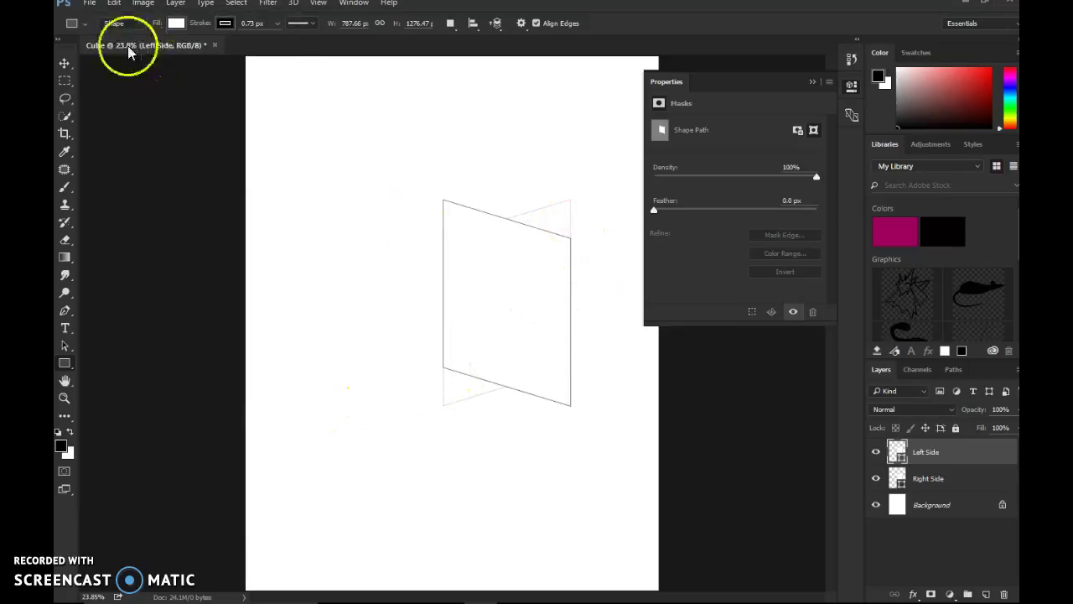
pyautogui.click(66, 67)
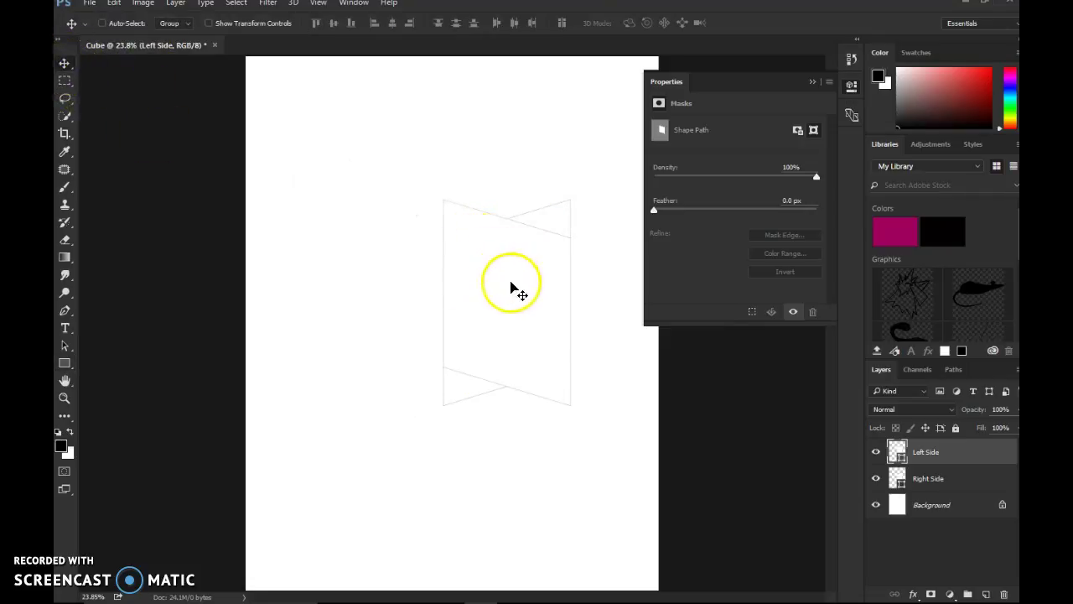
pyautogui.moveTo(509, 287); pyautogui.dragTo(386, 282)
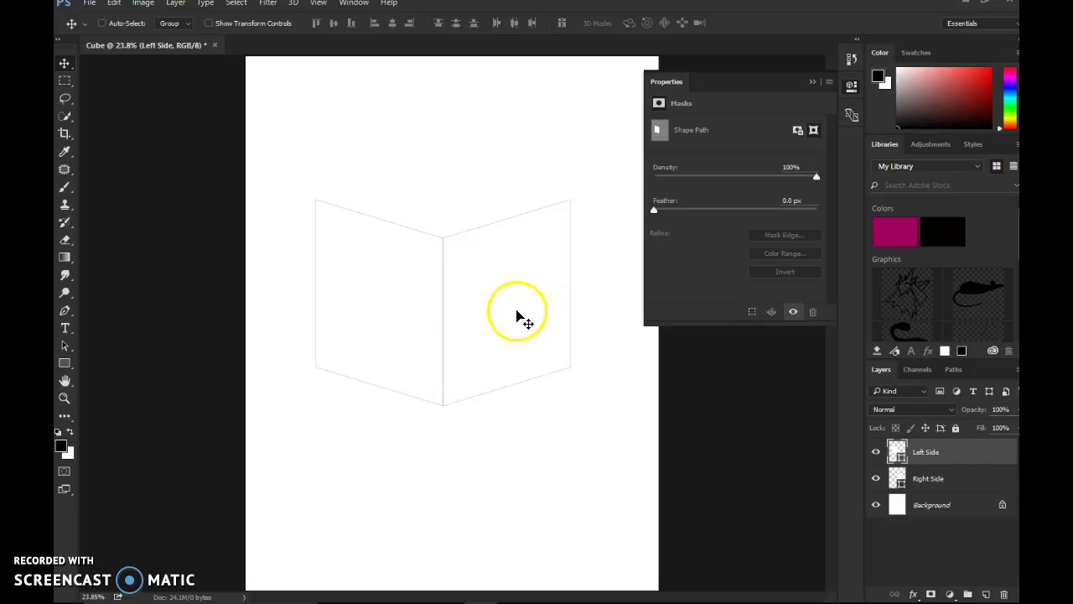
pyautogui.hotkey('alt', 'Tab')
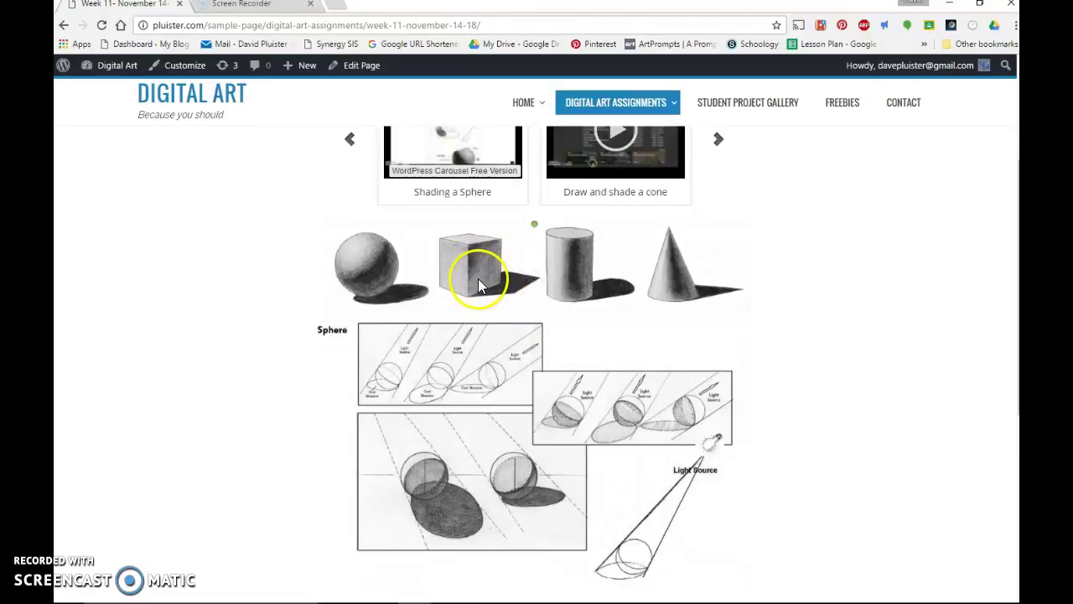
pyautogui.hotkey('alt', 'Tab')
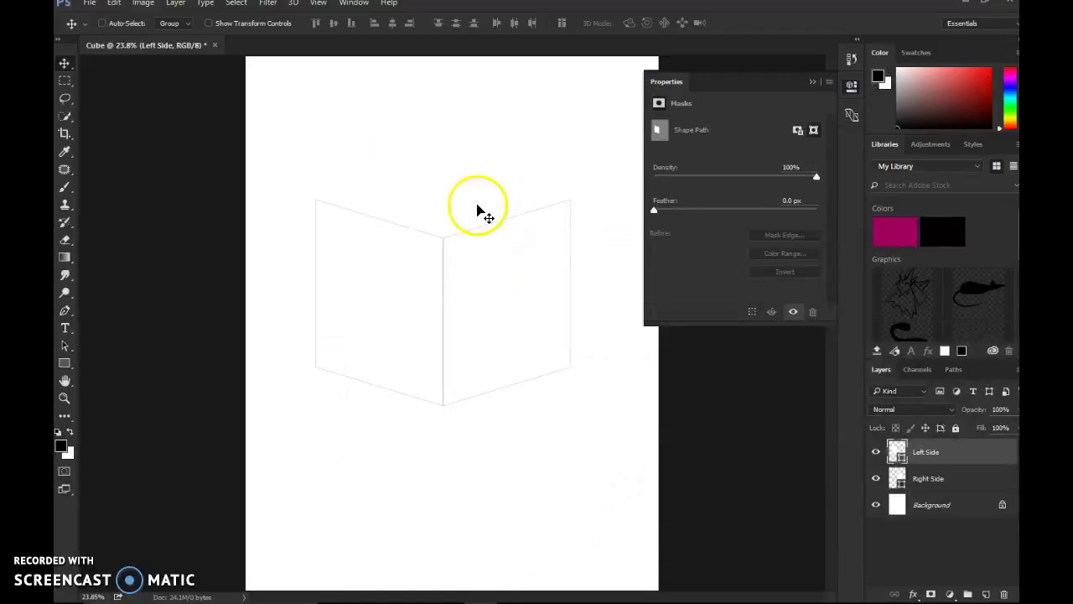
pyautogui.click(66, 366)
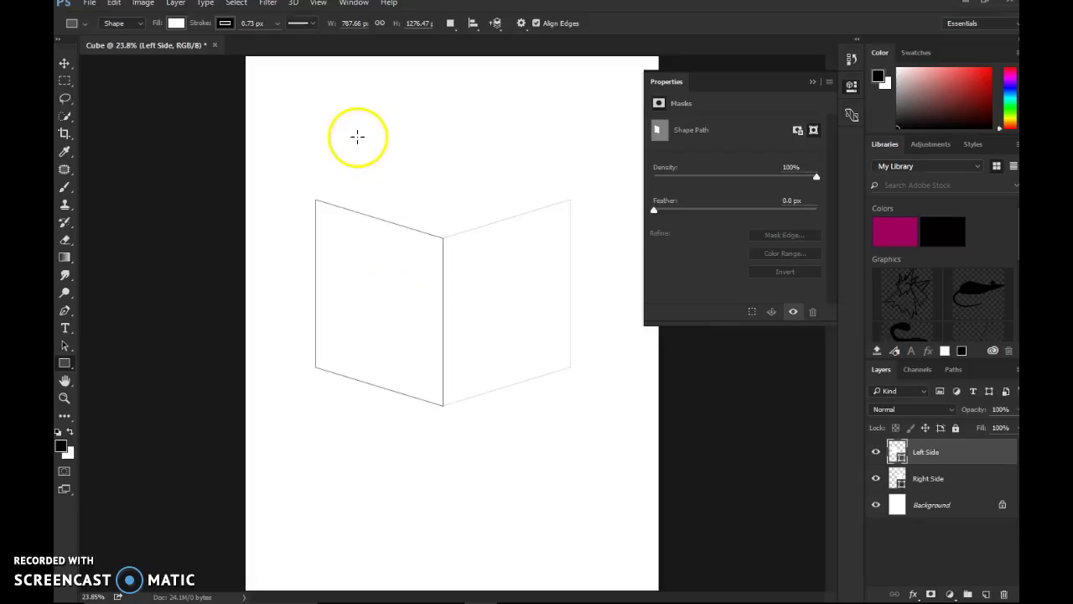
# - Draw a 969 × 969 px square above the two cube sides
pyautogui.moveTo(357, 136); pyautogui.dragTo(594, 293)
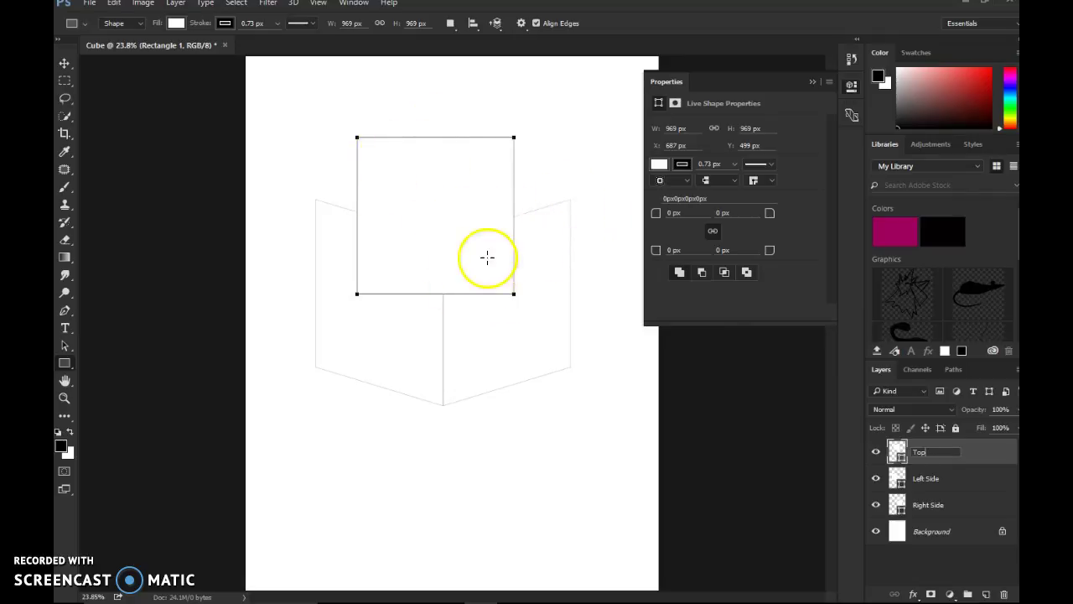
# - Distort the Top square's corners onto the sides' top corners, forming a 1575 × 411.31 px diamond
pyautogui.click(102, 93)
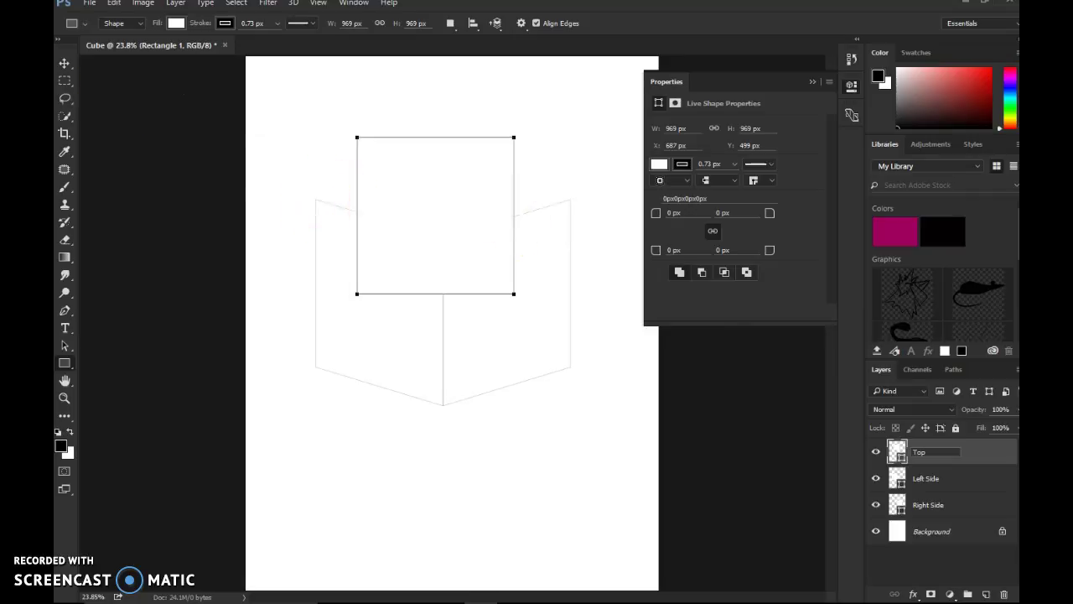
pyautogui.click(113, 4)
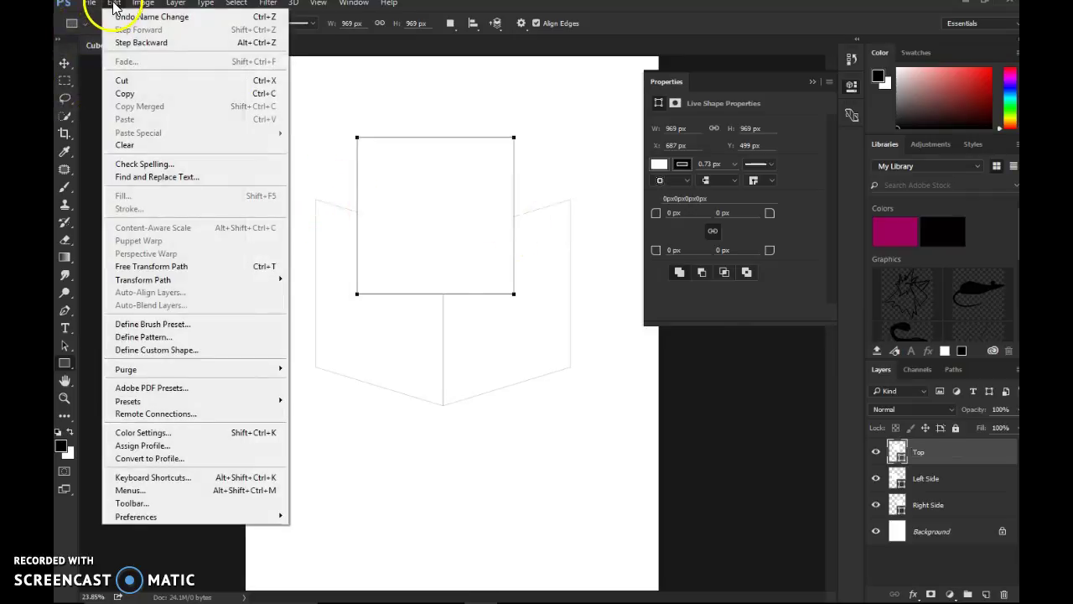
pyautogui.moveTo(149, 280)
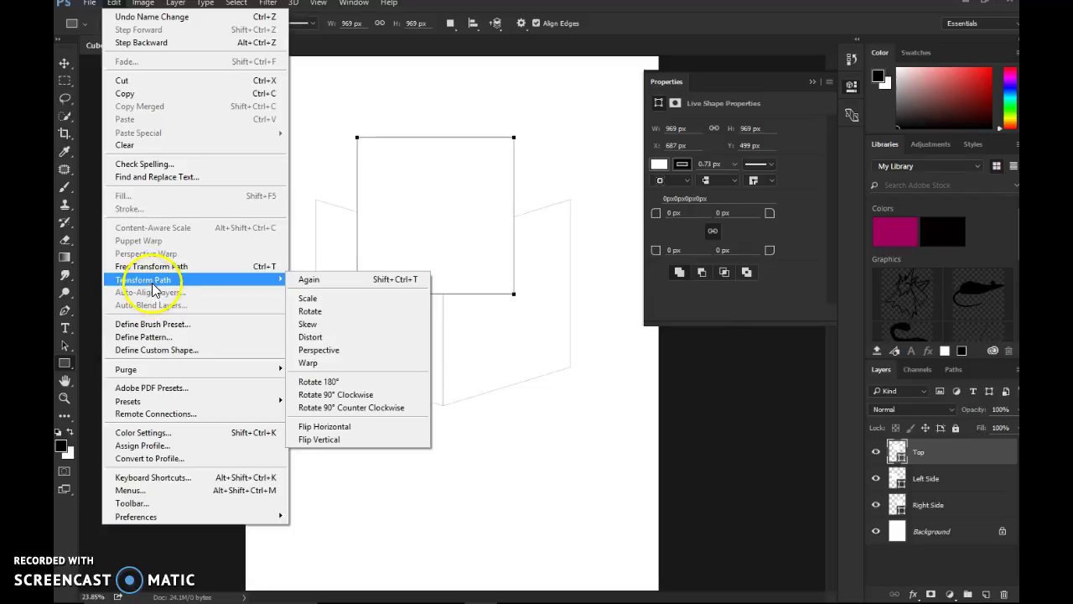
pyautogui.click(311, 337)
pyautogui.moveTo(429, 266); pyautogui.dragTo(380, 211)
pyautogui.moveTo(466, 83); pyautogui.dragTo(570, 210)
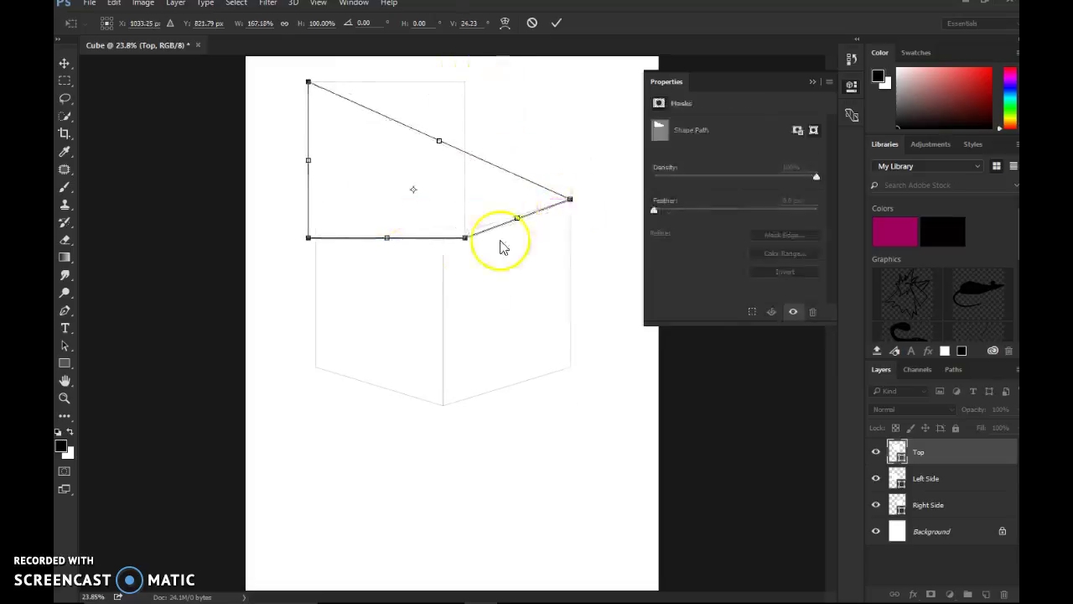
pyautogui.moveTo(465, 238); pyautogui.dragTo(443, 238)
pyautogui.moveTo(308, 237); pyautogui.dragTo(315, 199)
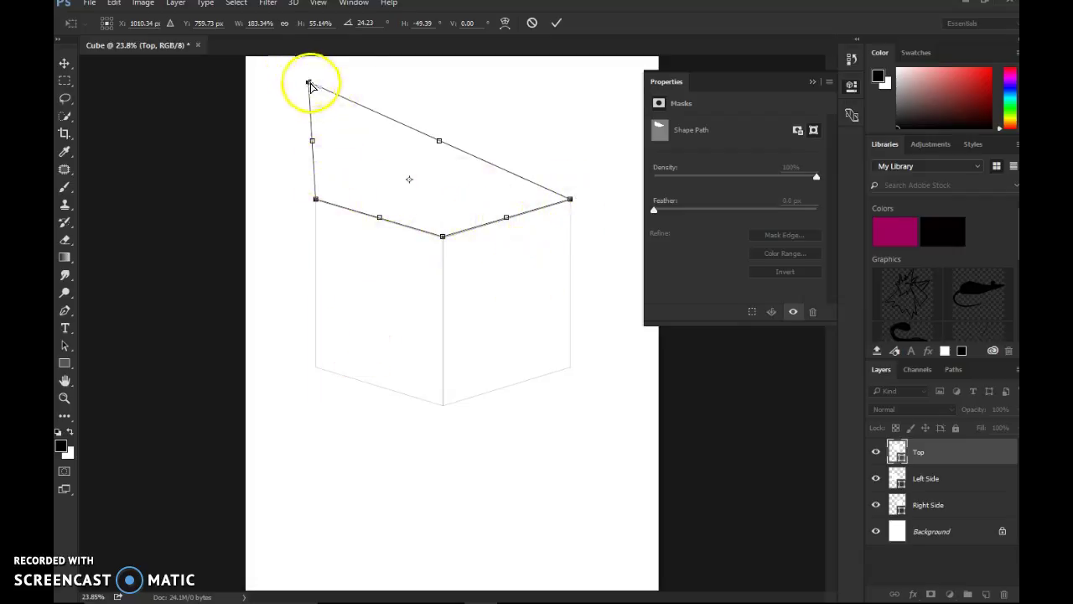
pyautogui.moveTo(309, 84); pyautogui.dragTo(443, 173)
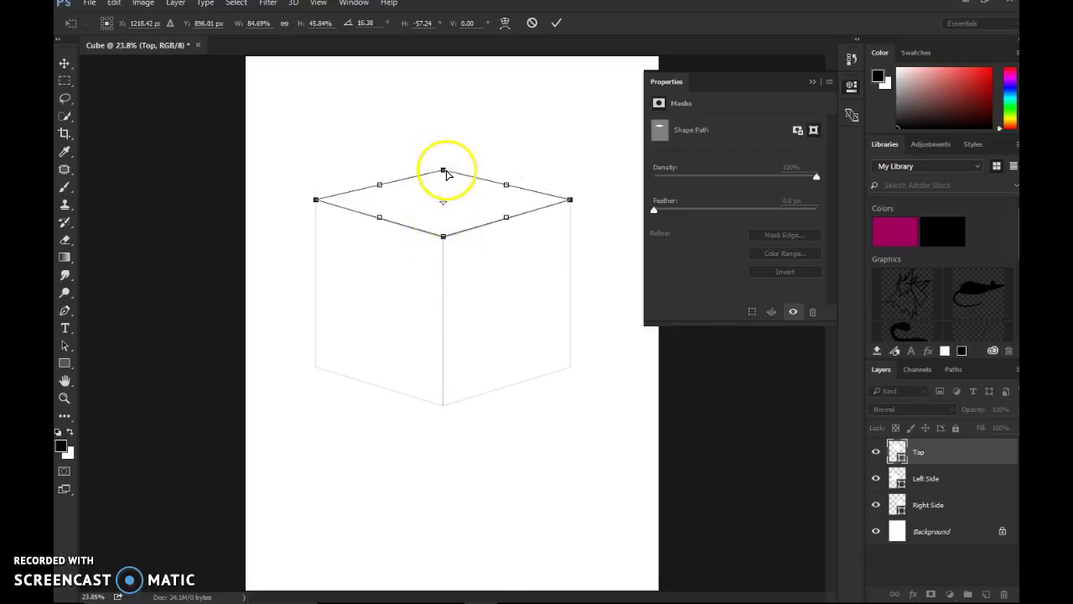
pyautogui.moveTo(444, 172); pyautogui.dragTo(447, 175)
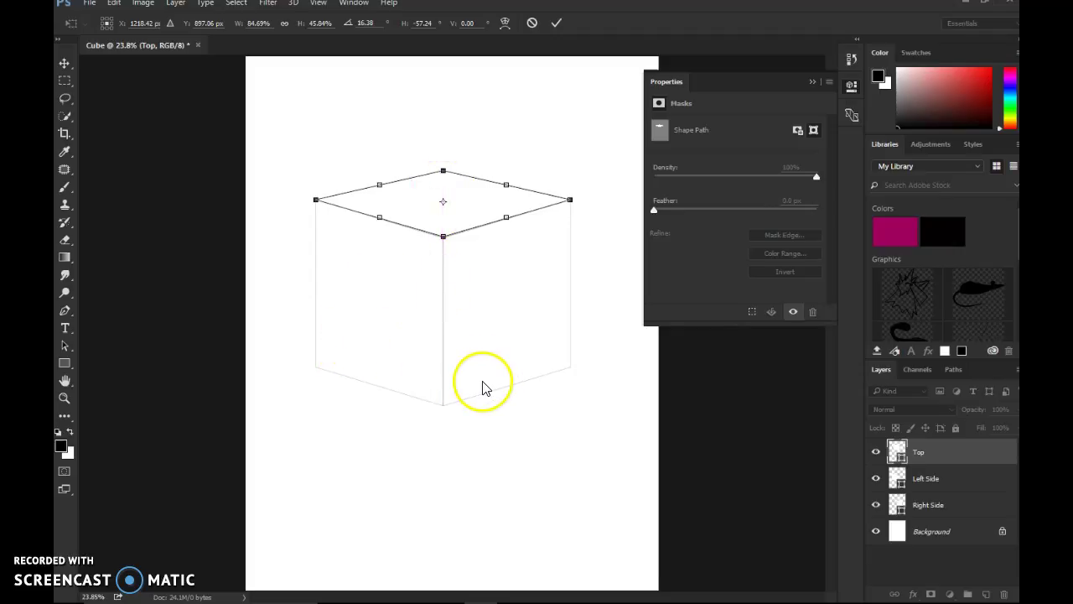
pyautogui.click(558, 25)
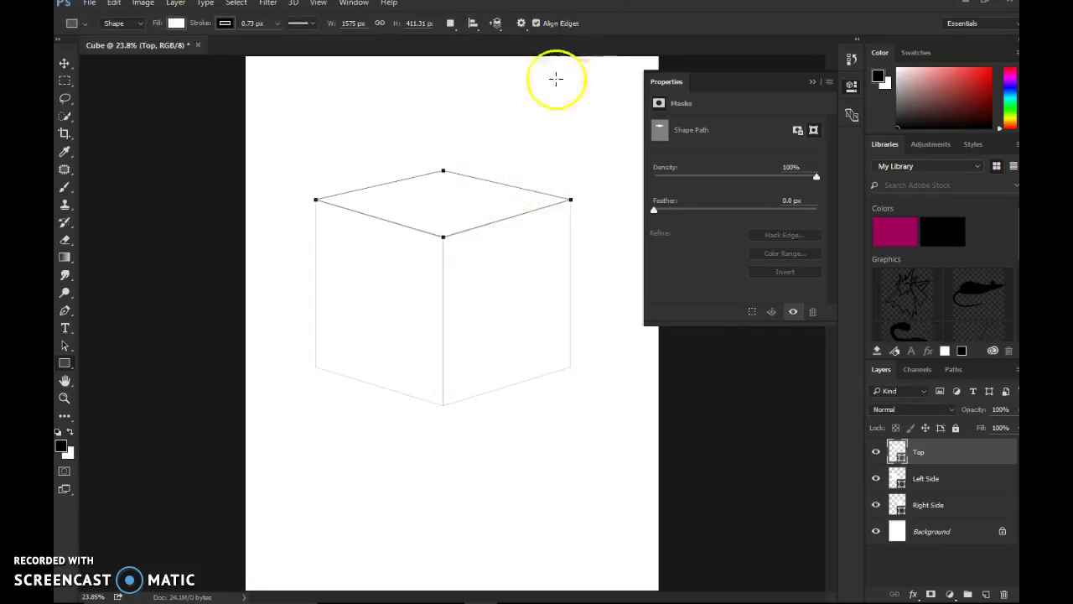
pyautogui.click(929, 505)
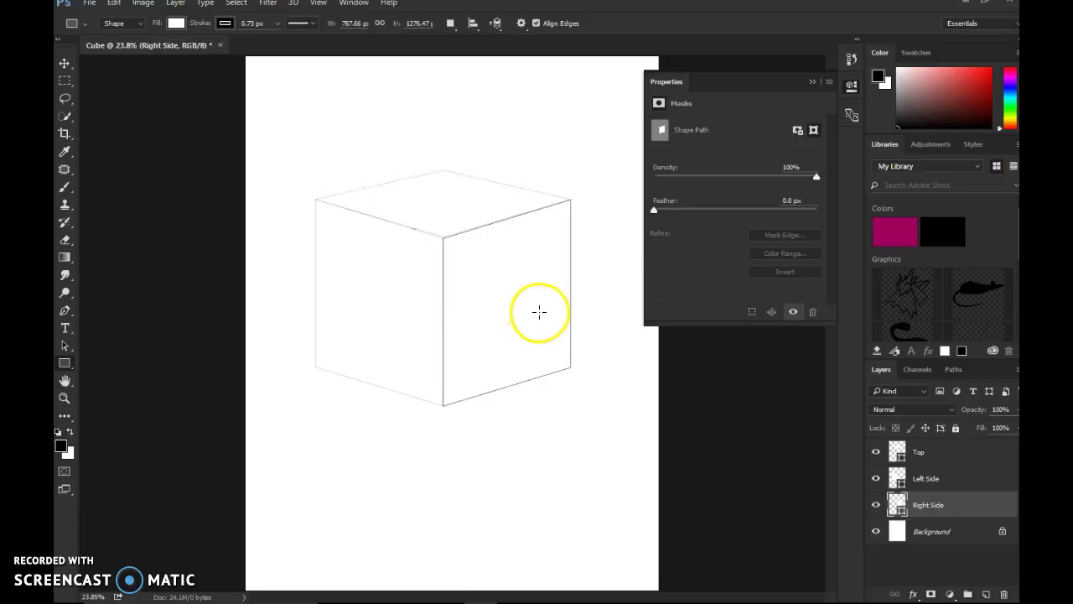
pyautogui.hotkey('alt', 'Tab')
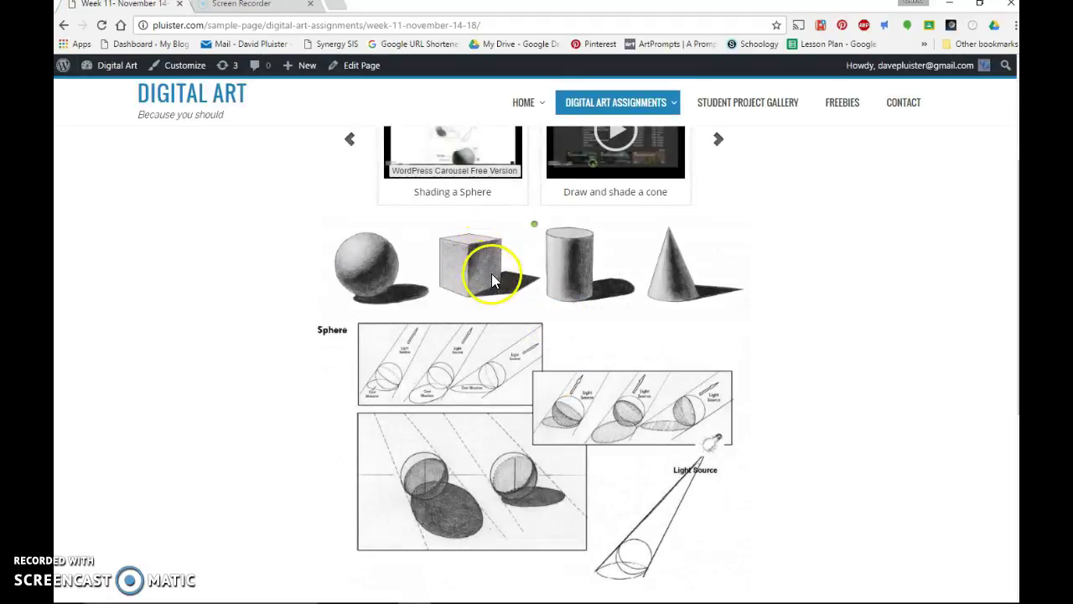
pyautogui.hotkey('alt', 'Tab')
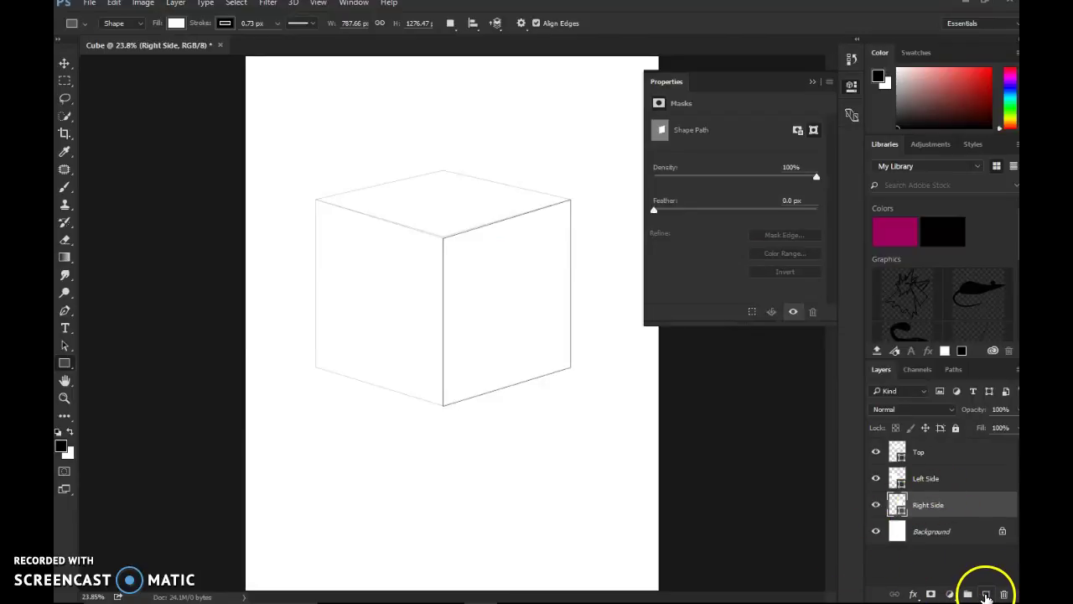
# - Add Layer 1 above Right Side and clip it to that face
pyautogui.click(985, 594)
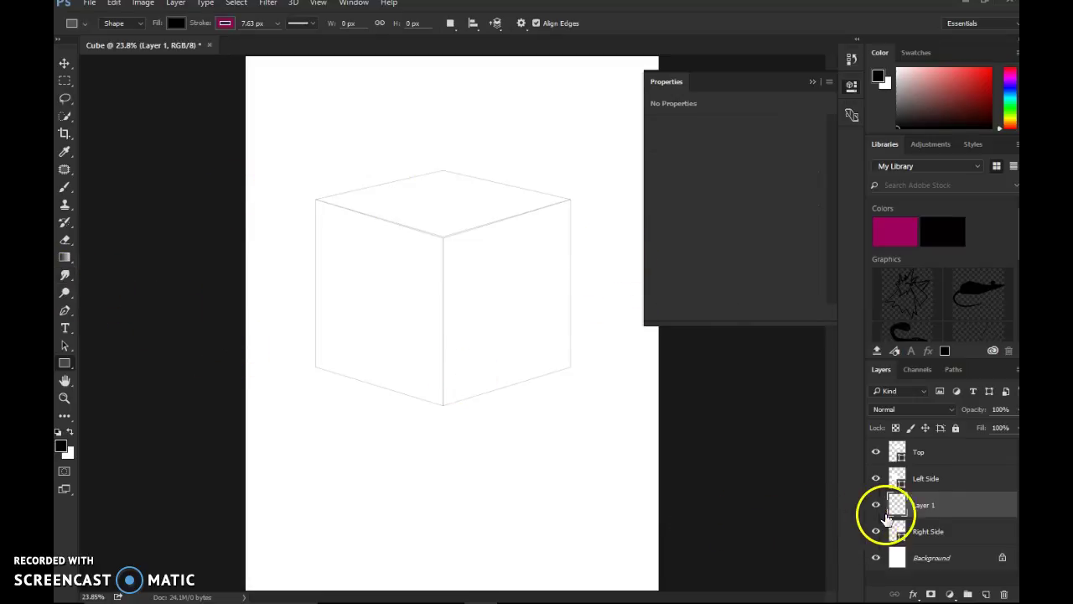
pyautogui.rightClick(937, 505)
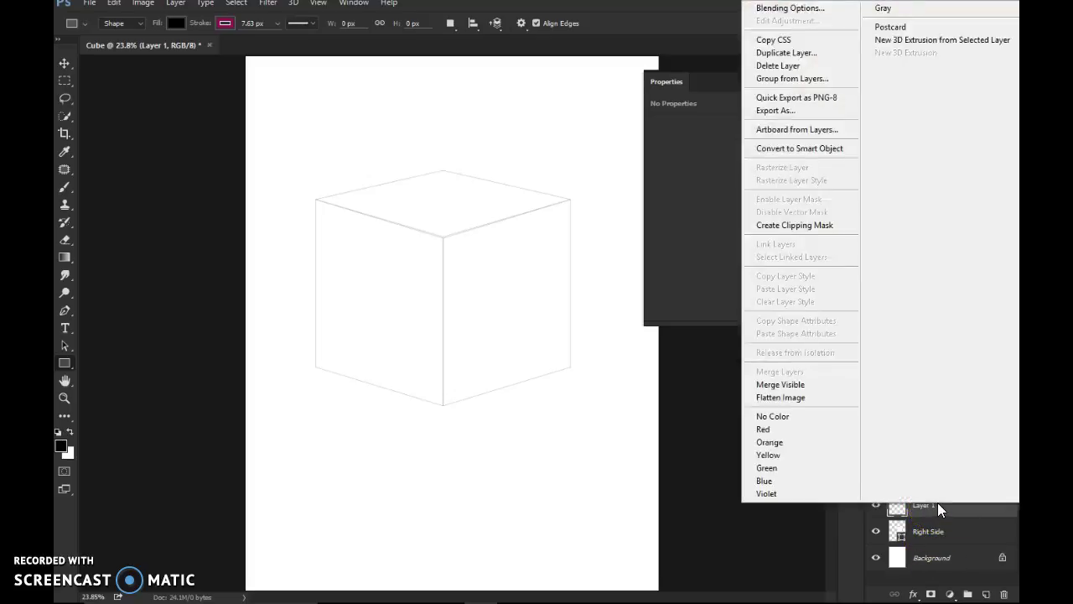
pyautogui.click(797, 224)
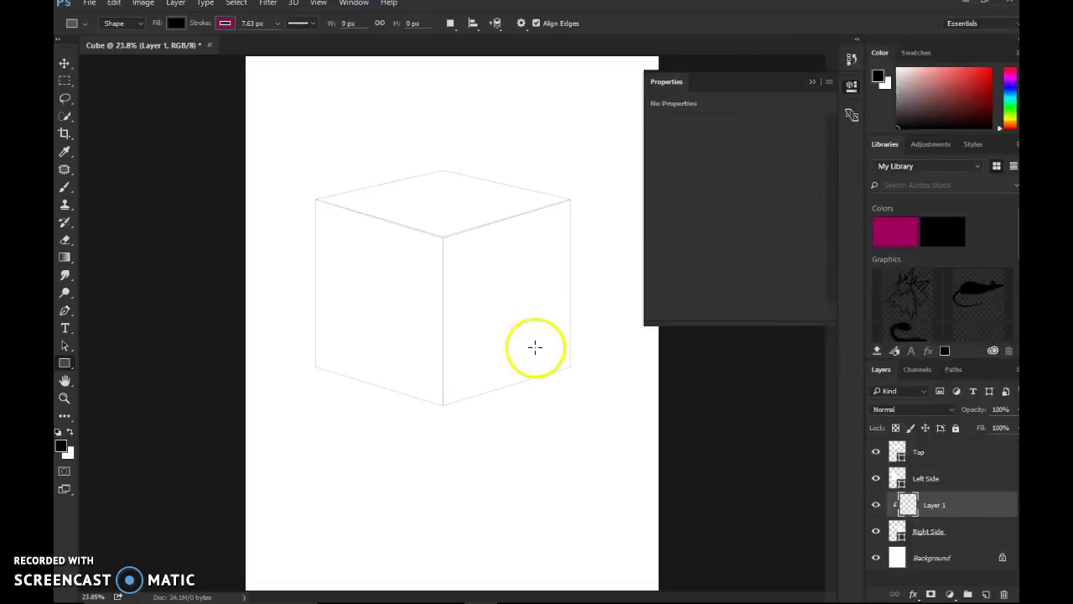
# - Set up the Brush tool at 306 px size with 9% opacity
pyautogui.click(65, 192)
pyautogui.moveTo(452, 264)
pyautogui.mouseDown()
pyautogui.moveTo(411, 156)
pyautogui.moveTo(385, 165)
pyautogui.moveTo(154, 28)
pyautogui.mouseUp()
pyautogui.click(122, 25)
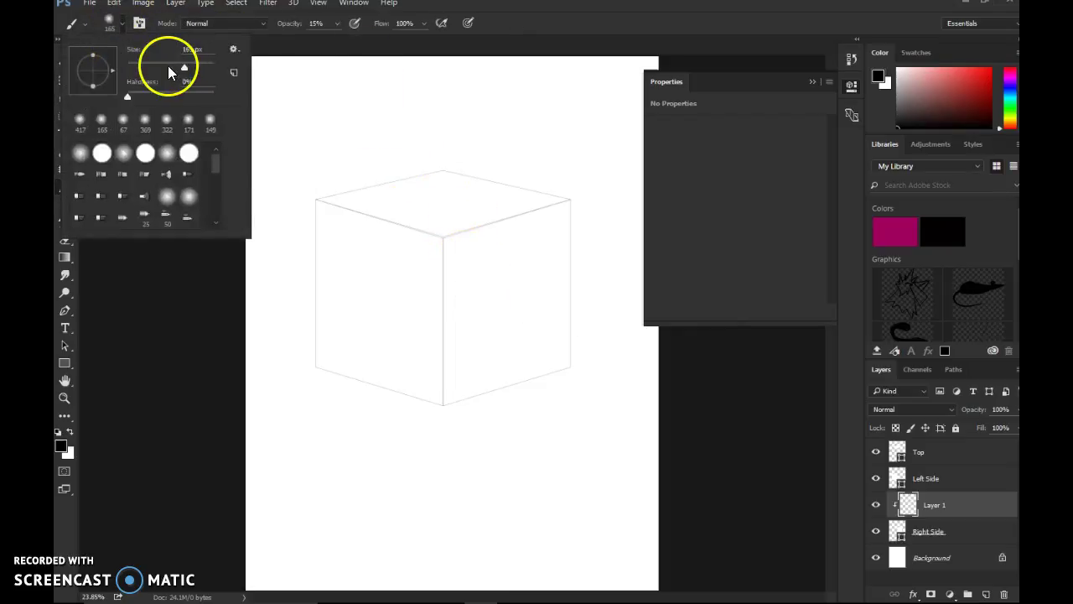
pyautogui.moveTo(183, 64); pyautogui.dragTo(194, 66)
pyautogui.click(337, 25)
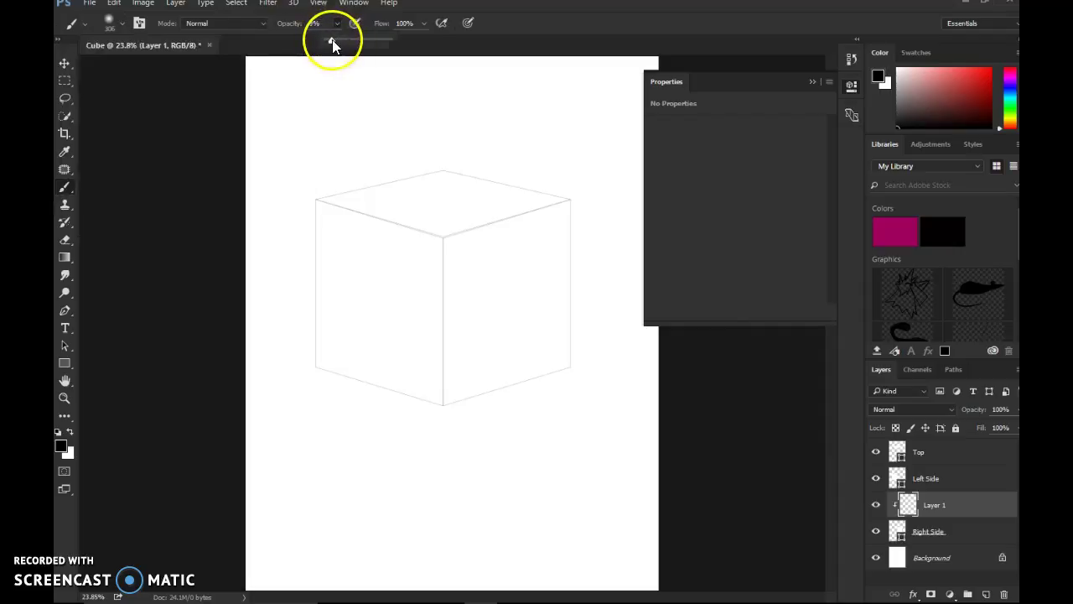
# - Paint soft grey shading over the right face, building up toward its upper middle
pyautogui.moveTo(512, 194)
pyautogui.mouseDown()
pyautogui.moveTo(437, 287)
pyautogui.moveTo(476, 240)
pyautogui.moveTo(545, 213)
pyautogui.moveTo(461, 307)
pyautogui.moveTo(446, 406)
pyautogui.moveTo(529, 302)
pyautogui.moveTo(523, 349)
pyautogui.moveTo(576, 282)
pyautogui.moveTo(572, 328)
pyautogui.moveTo(572, 212)
pyautogui.moveTo(584, 197)
pyautogui.moveTo(611, 429)
pyautogui.moveTo(581, 302)
pyautogui.moveTo(575, 368)
pyautogui.moveTo(538, 405)
pyautogui.mouseUp()
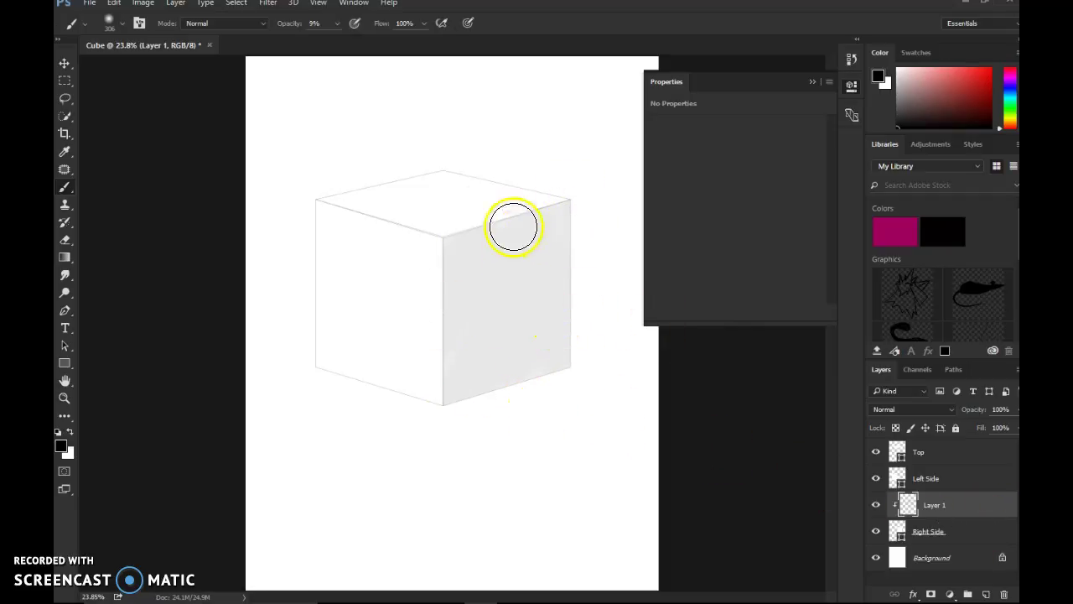
pyautogui.moveTo(439, 247)
pyautogui.mouseDown()
pyautogui.moveTo(555, 302)
pyautogui.moveTo(570, 397)
pyautogui.moveTo(565, 365)
pyautogui.mouseUp()
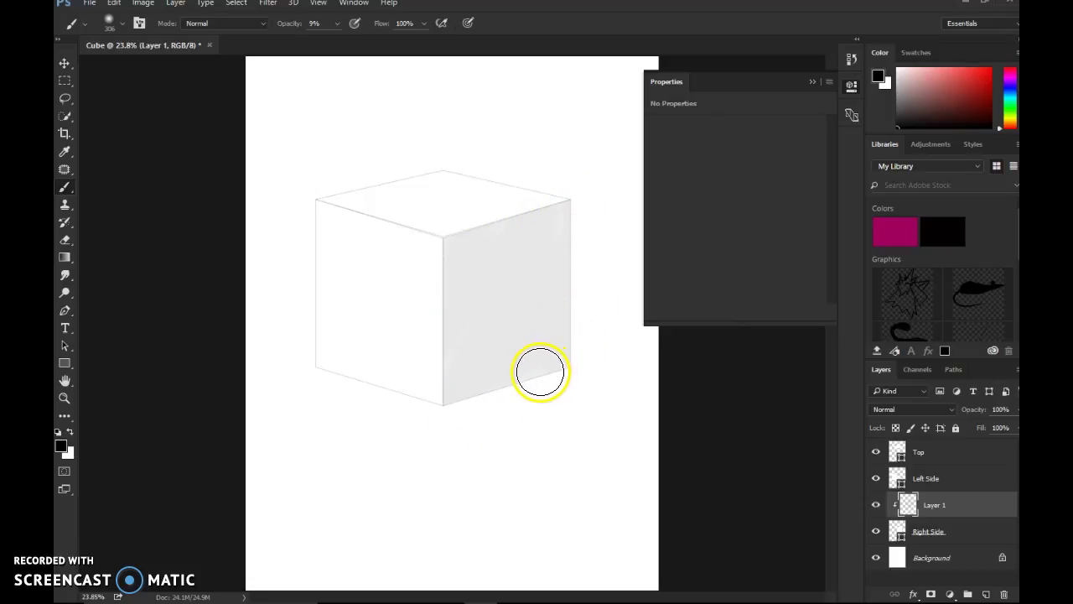
pyautogui.moveTo(463, 277)
pyautogui.mouseDown()
pyautogui.moveTo(446, 251)
pyautogui.moveTo(490, 203)
pyautogui.mouseUp()
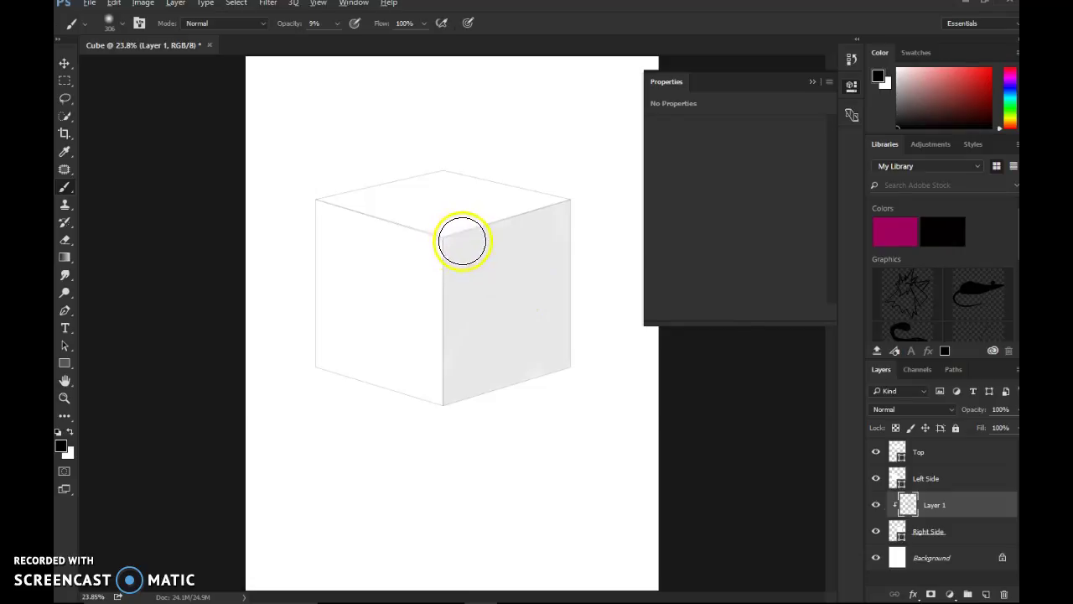
pyautogui.hotkey('alt', 'Tab')
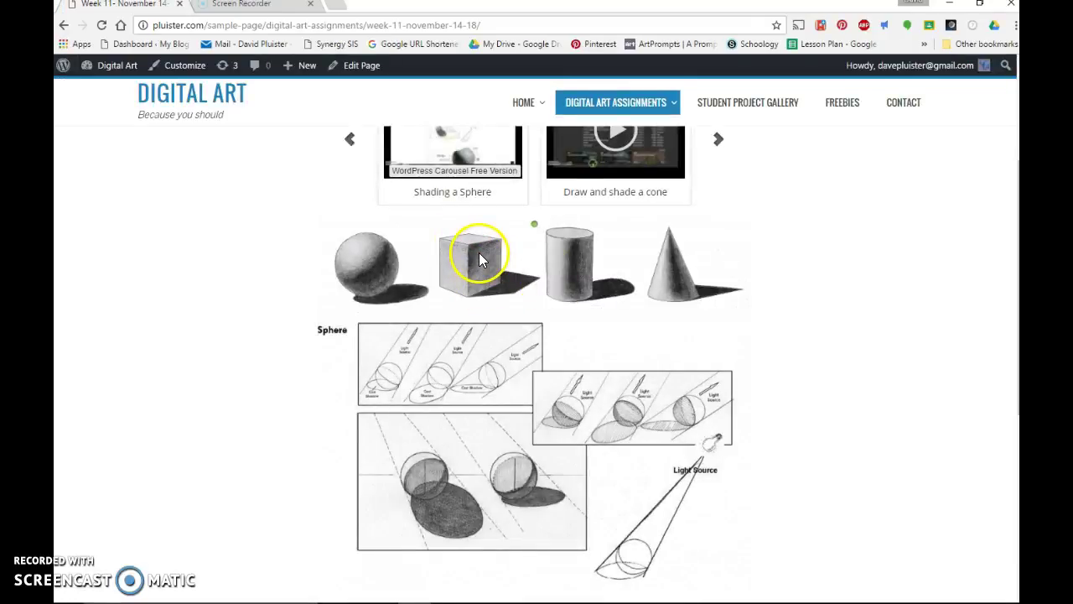
pyautogui.hotkey('alt', 'Tab')
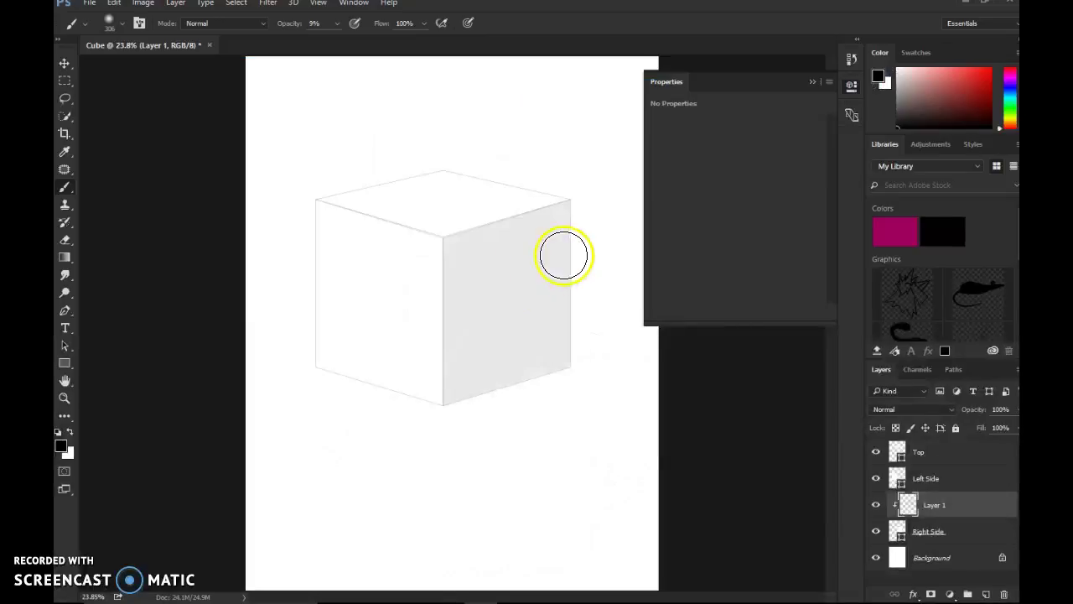
pyautogui.moveTo(442, 261)
pyautogui.mouseDown()
pyautogui.moveTo(476, 263)
pyautogui.moveTo(458, 290)
pyautogui.moveTo(461, 347)
pyautogui.moveTo(487, 248)
pyautogui.moveTo(538, 205)
pyautogui.moveTo(474, 378)
pyautogui.moveTo(531, 268)
pyautogui.moveTo(541, 348)
pyautogui.moveTo(553, 310)
pyautogui.moveTo(532, 365)
pyautogui.moveTo(486, 357)
pyautogui.moveTo(539, 385)
pyautogui.moveTo(458, 381)
pyautogui.moveTo(463, 323)
pyautogui.moveTo(545, 384)
pyautogui.moveTo(572, 333)
pyautogui.moveTo(567, 278)
pyautogui.moveTo(466, 237)
pyautogui.moveTo(454, 268)
pyautogui.moveTo(487, 225)
pyautogui.moveTo(436, 307)
pyautogui.moveTo(499, 252)
pyautogui.moveTo(545, 186)
pyautogui.moveTo(453, 372)
pyautogui.mouseUp()
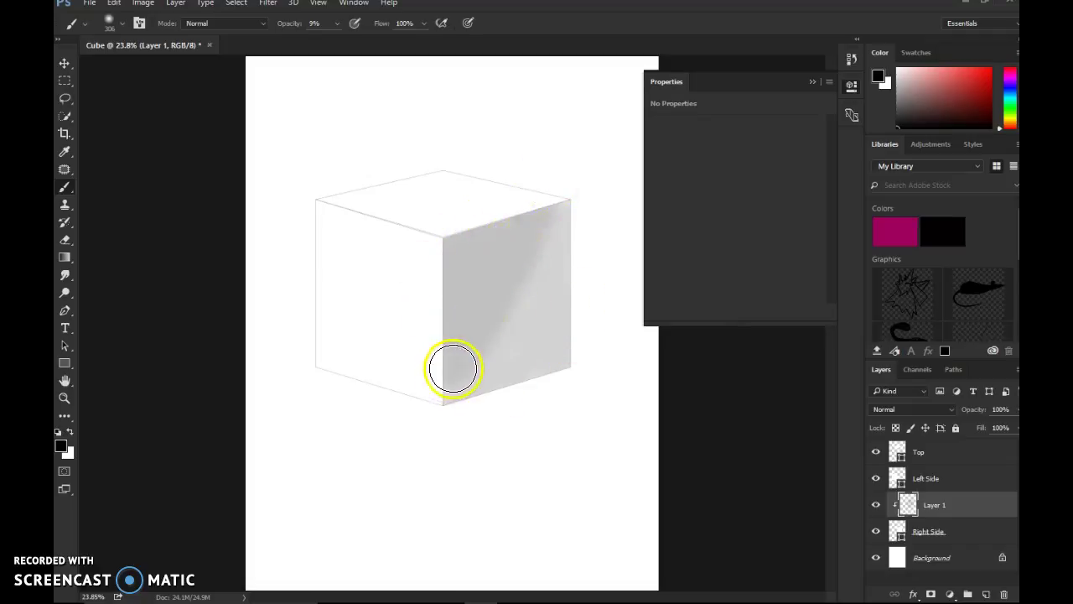
# - Lower the brush opacity to 4% and darken the shading across the right face
pyautogui.click(122, 24)
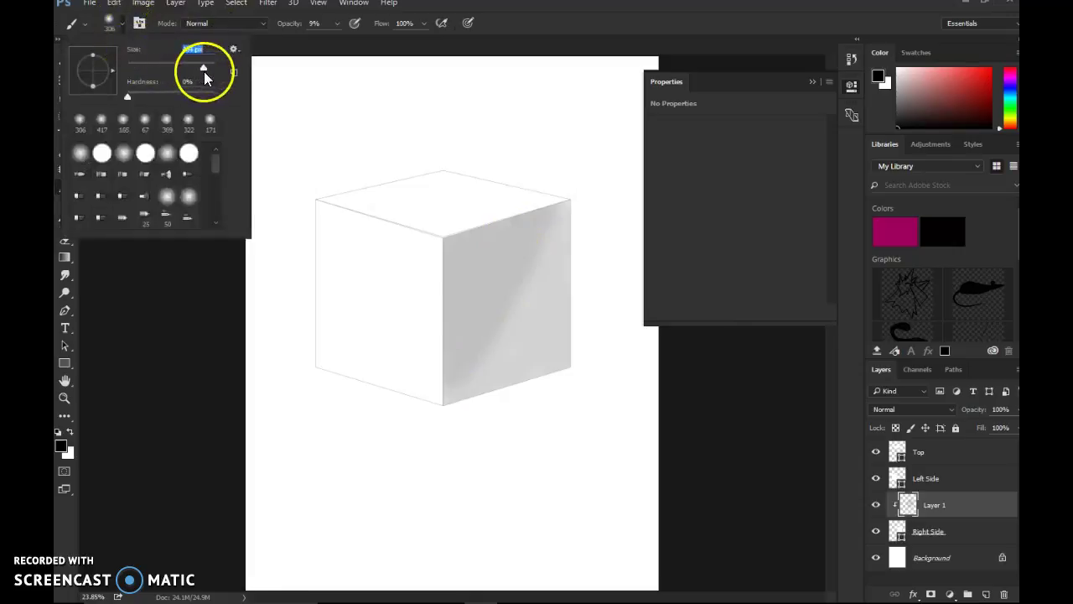
pyautogui.click(336, 25)
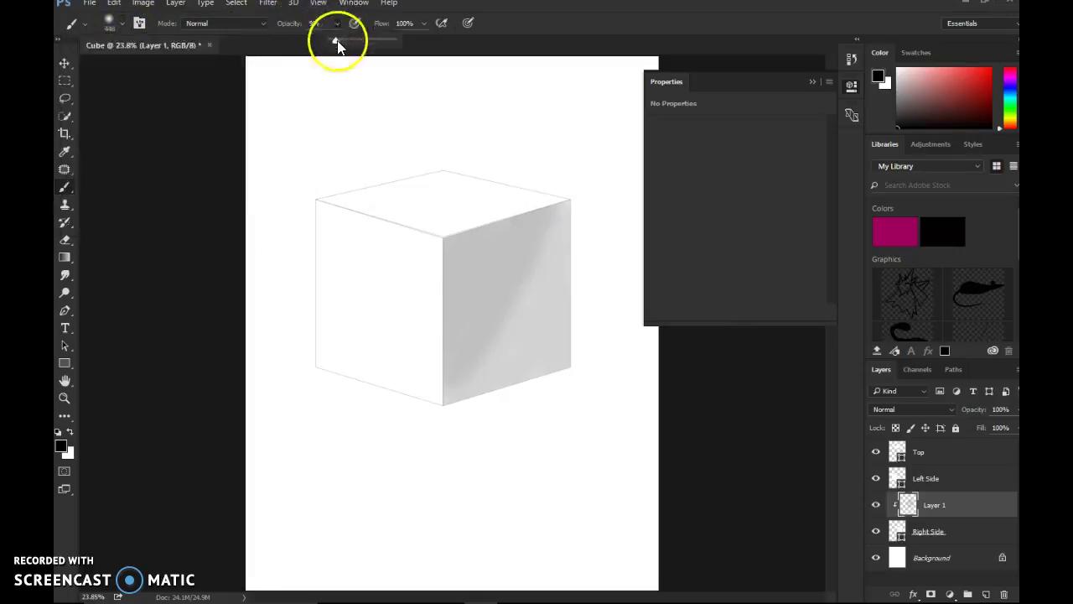
pyautogui.click(466, 216)
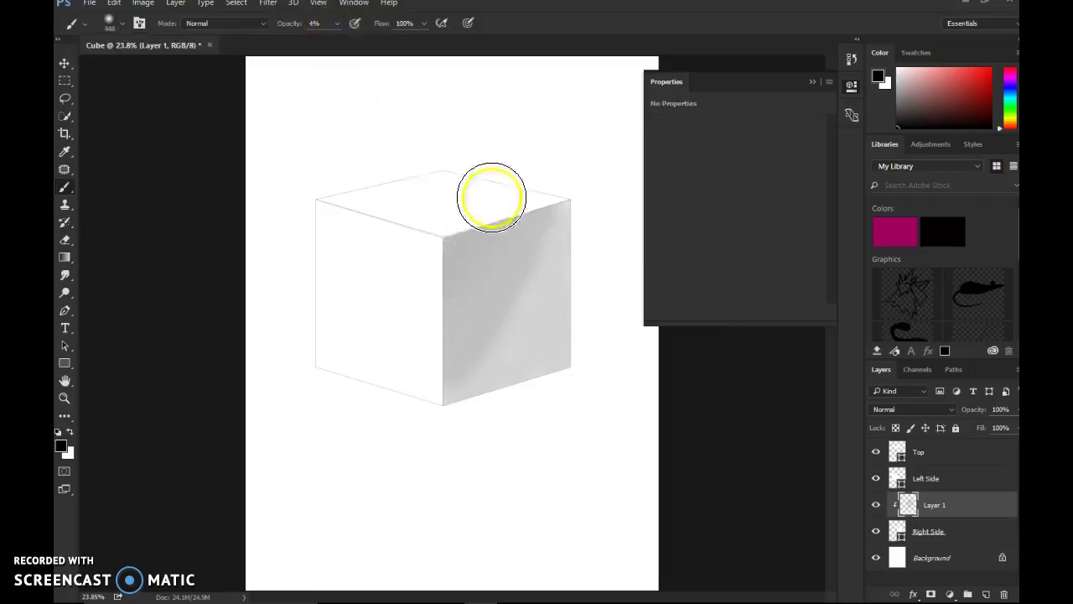
pyautogui.moveTo(455, 265)
pyautogui.mouseDown()
pyautogui.moveTo(444, 307)
pyautogui.moveTo(466, 311)
pyautogui.moveTo(469, 327)
pyautogui.moveTo(520, 242)
pyautogui.moveTo(615, 186)
pyautogui.moveTo(534, 356)
pyautogui.moveTo(552, 220)
pyautogui.moveTo(488, 357)
pyautogui.moveTo(531, 328)
pyautogui.moveTo(492, 312)
pyautogui.moveTo(520, 197)
pyautogui.moveTo(437, 300)
pyautogui.moveTo(443, 266)
pyautogui.moveTo(462, 281)
pyautogui.moveTo(460, 243)
pyautogui.mouseUp()
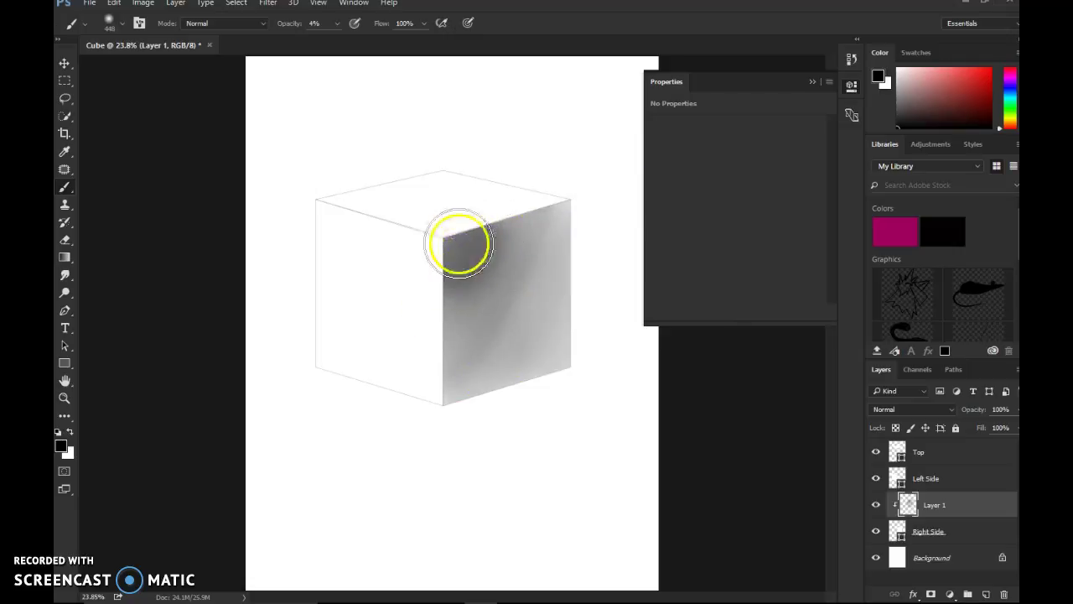
# - Add a new Layer 2 above Left Side and clip it to the Left Side face
pyautogui.click(924, 479)
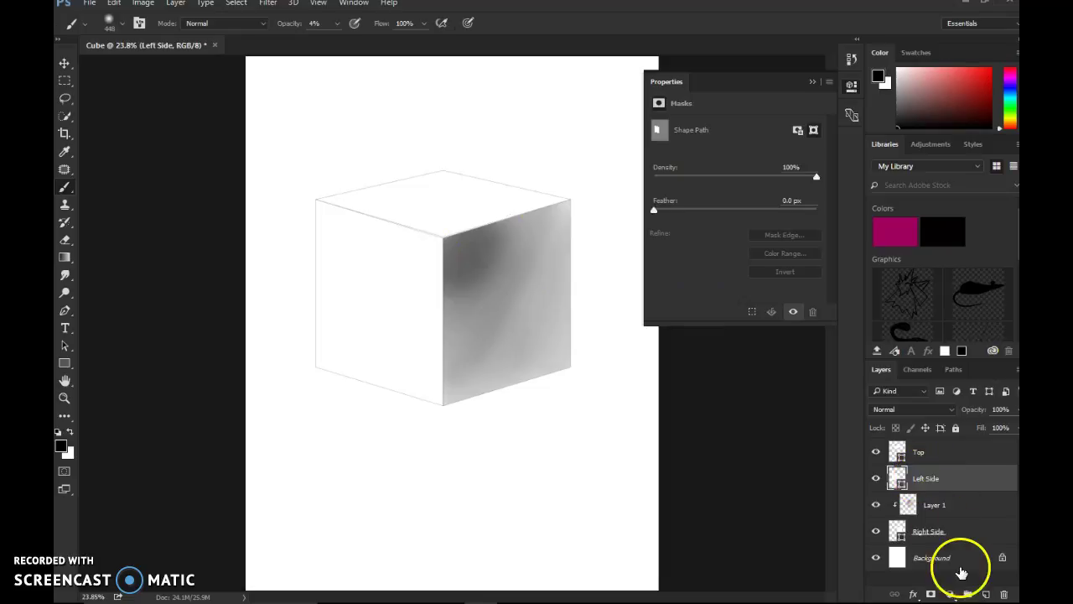
pyautogui.click(985, 595)
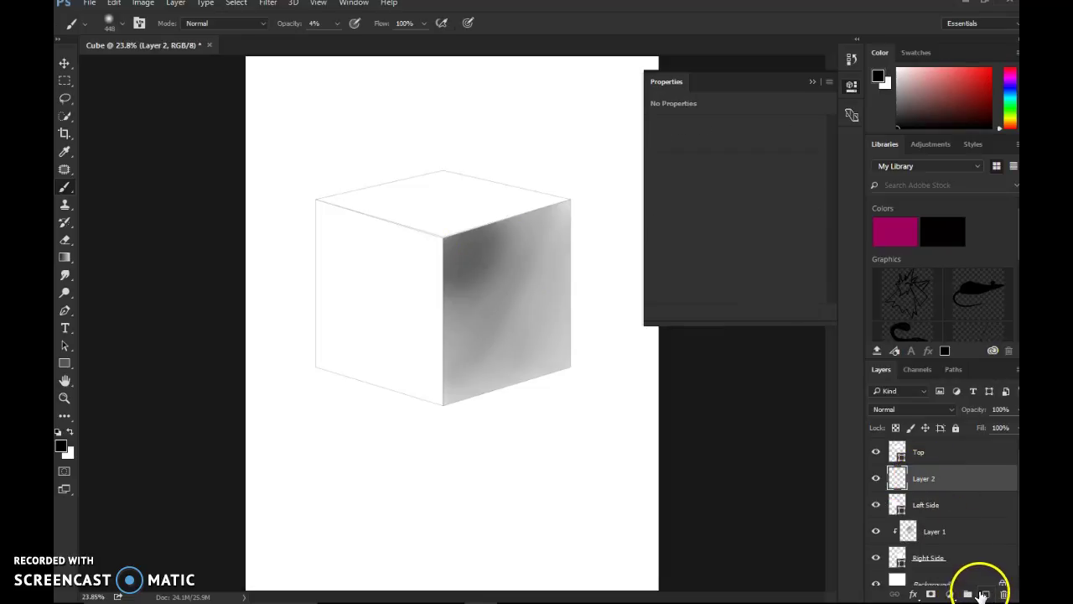
pyautogui.rightClick(926, 484)
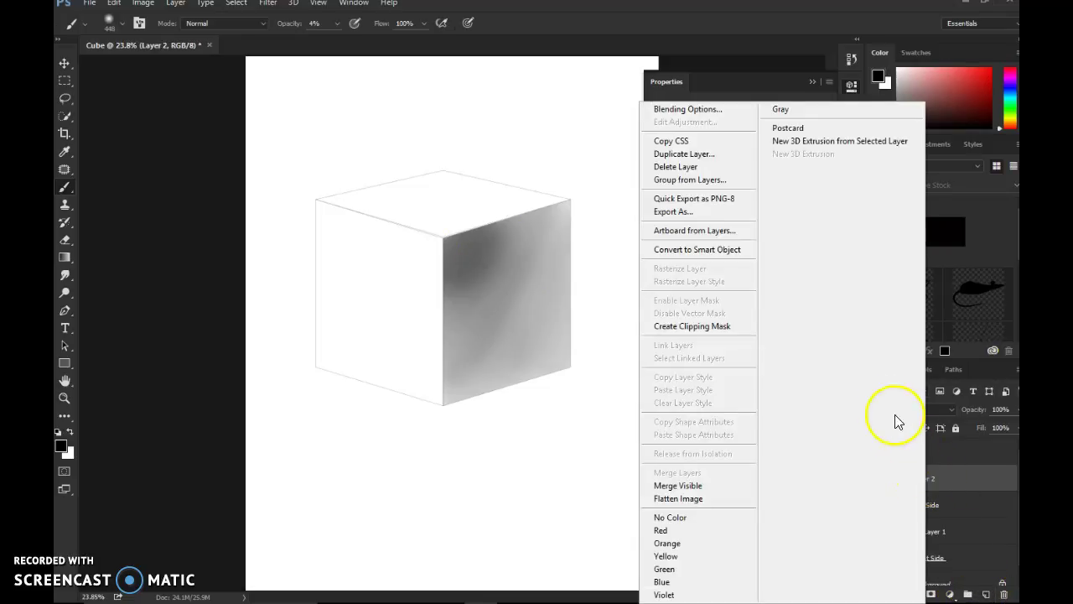
pyautogui.click(721, 326)
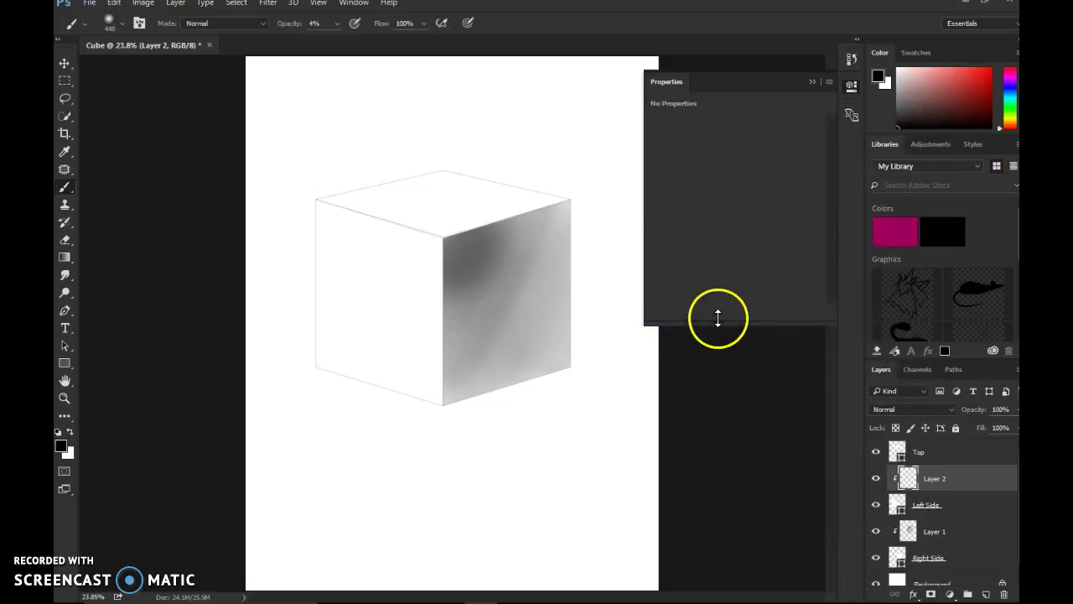
# - Brush faint soft grey shading across the cube's left face, checking the Chrome reference page
pyautogui.moveTo(340, 208)
pyautogui.mouseDown()
pyautogui.moveTo(421, 253)
pyautogui.moveTo(435, 346)
pyautogui.moveTo(431, 381)
pyautogui.moveTo(407, 283)
pyautogui.moveTo(356, 381)
pyautogui.mouseUp()
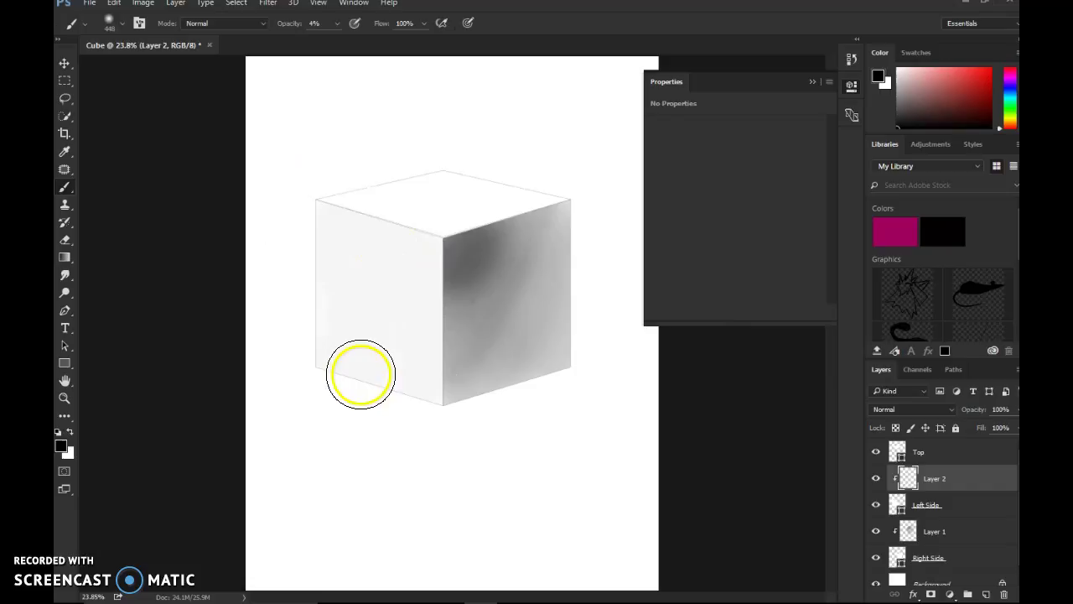
pyautogui.hotkey('alt', 'Tab')
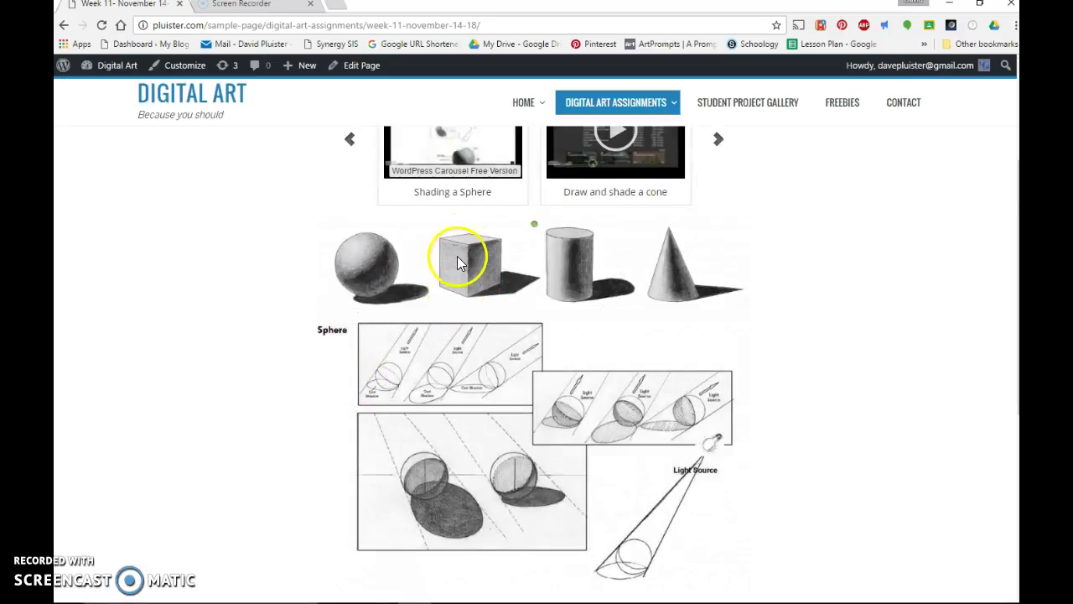
pyautogui.hotkey('alt', 'Tab')
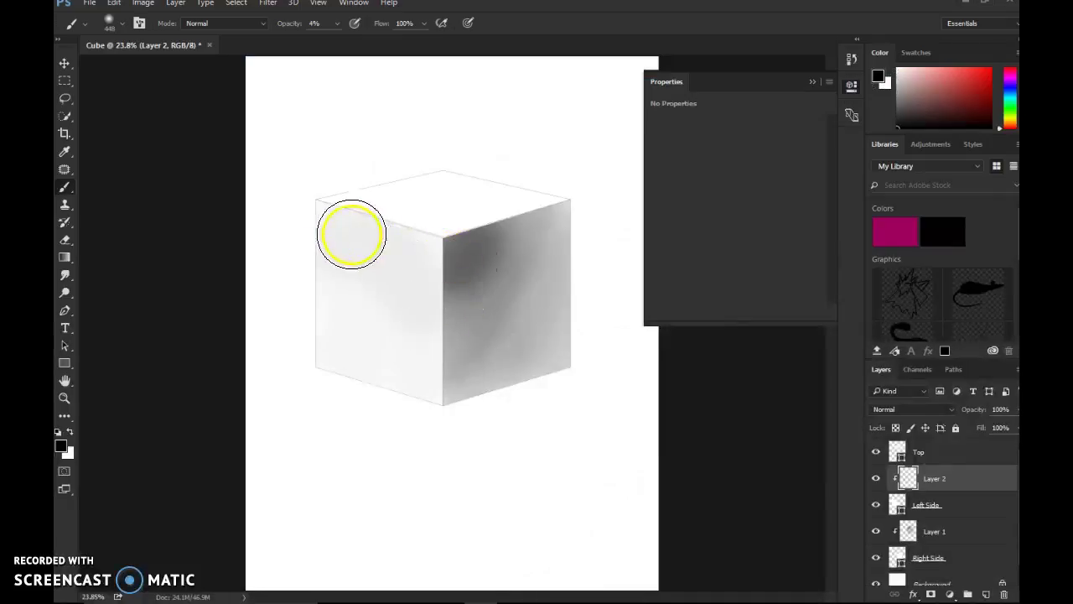
pyautogui.moveTo(416, 278)
pyautogui.mouseDown()
pyautogui.moveTo(367, 231)
pyautogui.moveTo(442, 317)
pyautogui.moveTo(318, 215)
pyautogui.moveTo(384, 235)
pyautogui.moveTo(328, 237)
pyautogui.moveTo(382, 260)
pyautogui.moveTo(418, 334)
pyautogui.moveTo(393, 415)
pyautogui.moveTo(258, 243)
pyautogui.moveTo(494, 380)
pyautogui.moveTo(368, 373)
pyautogui.moveTo(338, 361)
pyautogui.mouseUp()
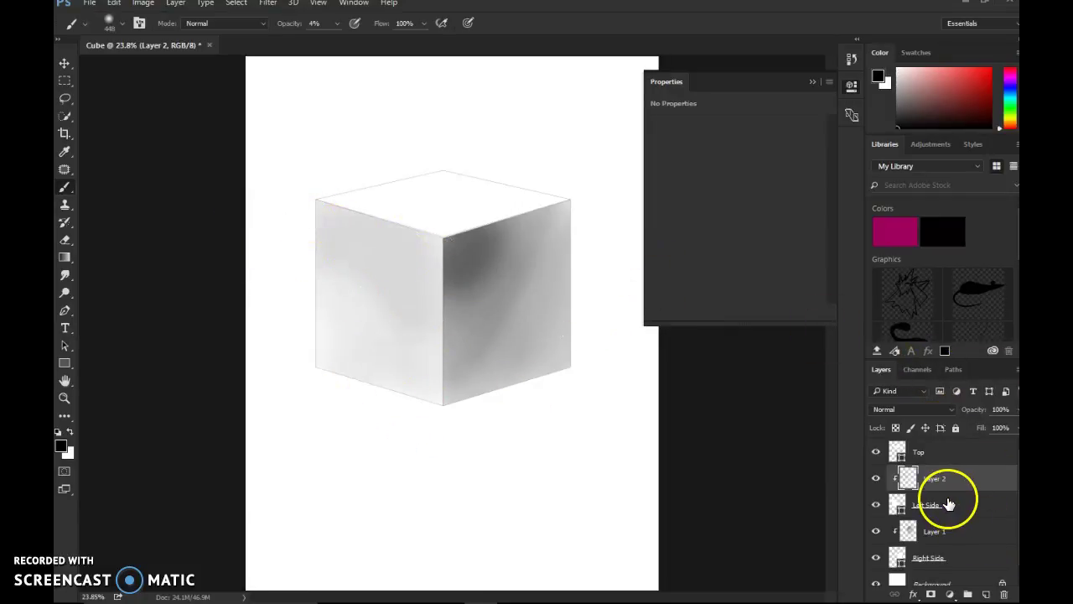